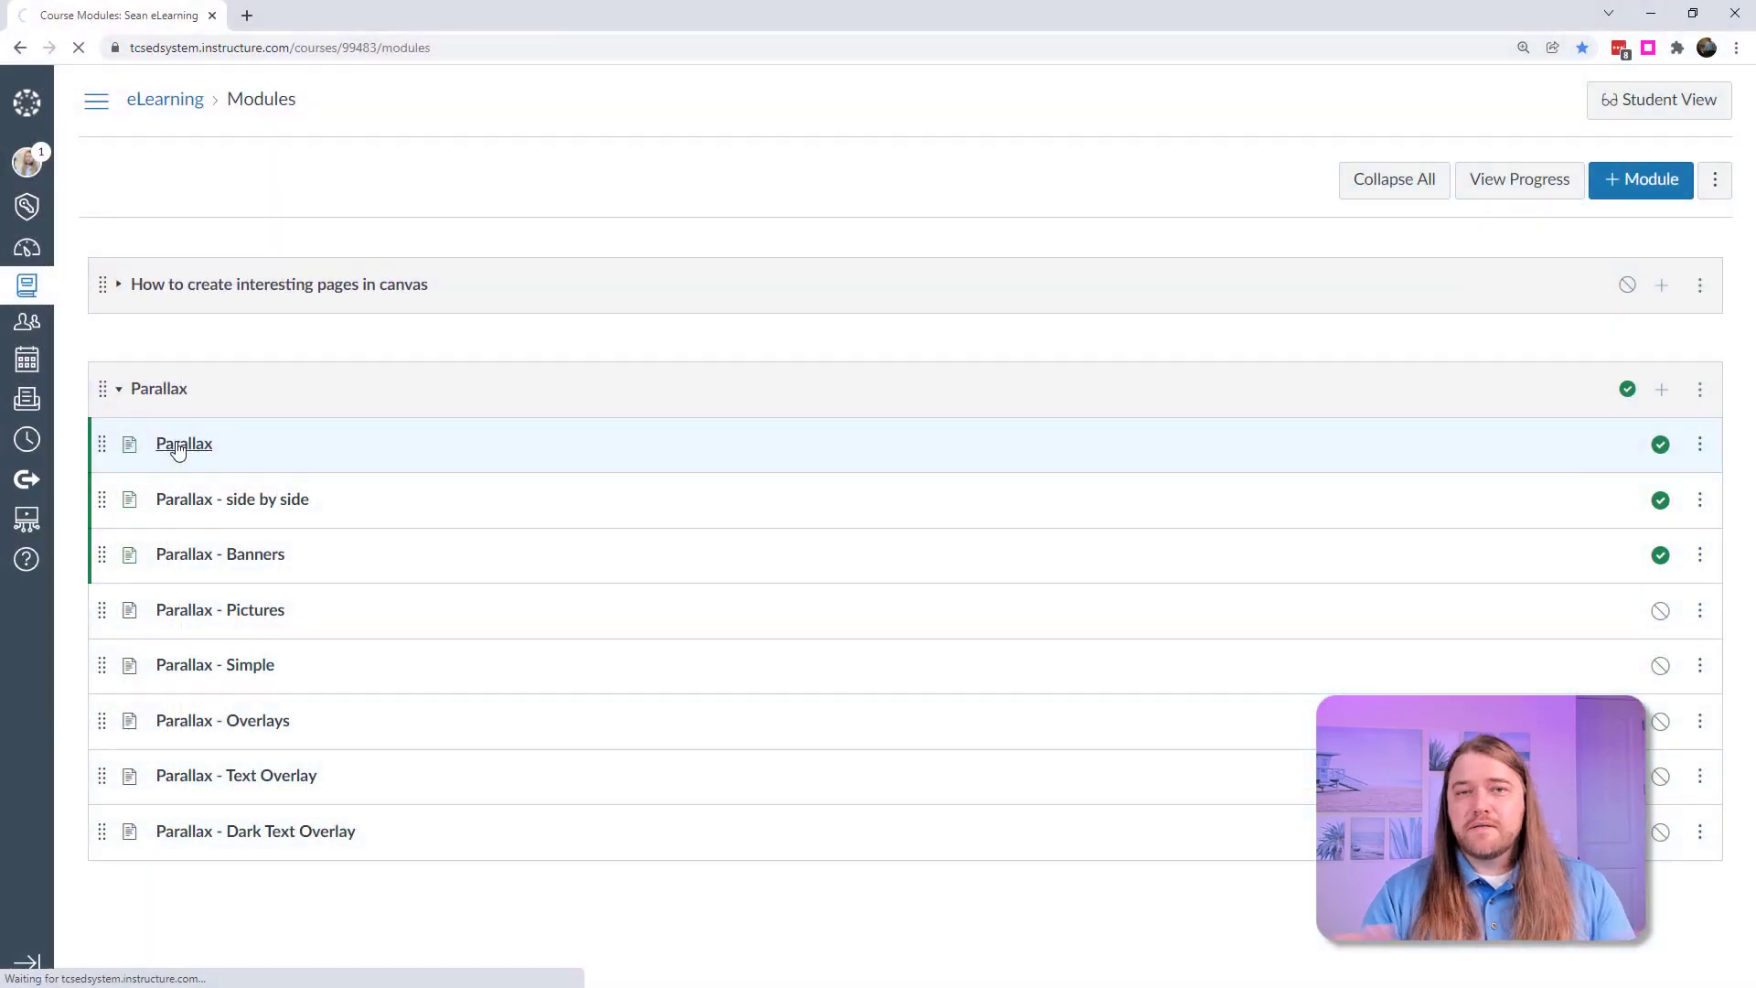
Open the Parallax page from Modules and scroll down to the autumn forest image, highlighting the Learning Goals text.
click(179, 449)
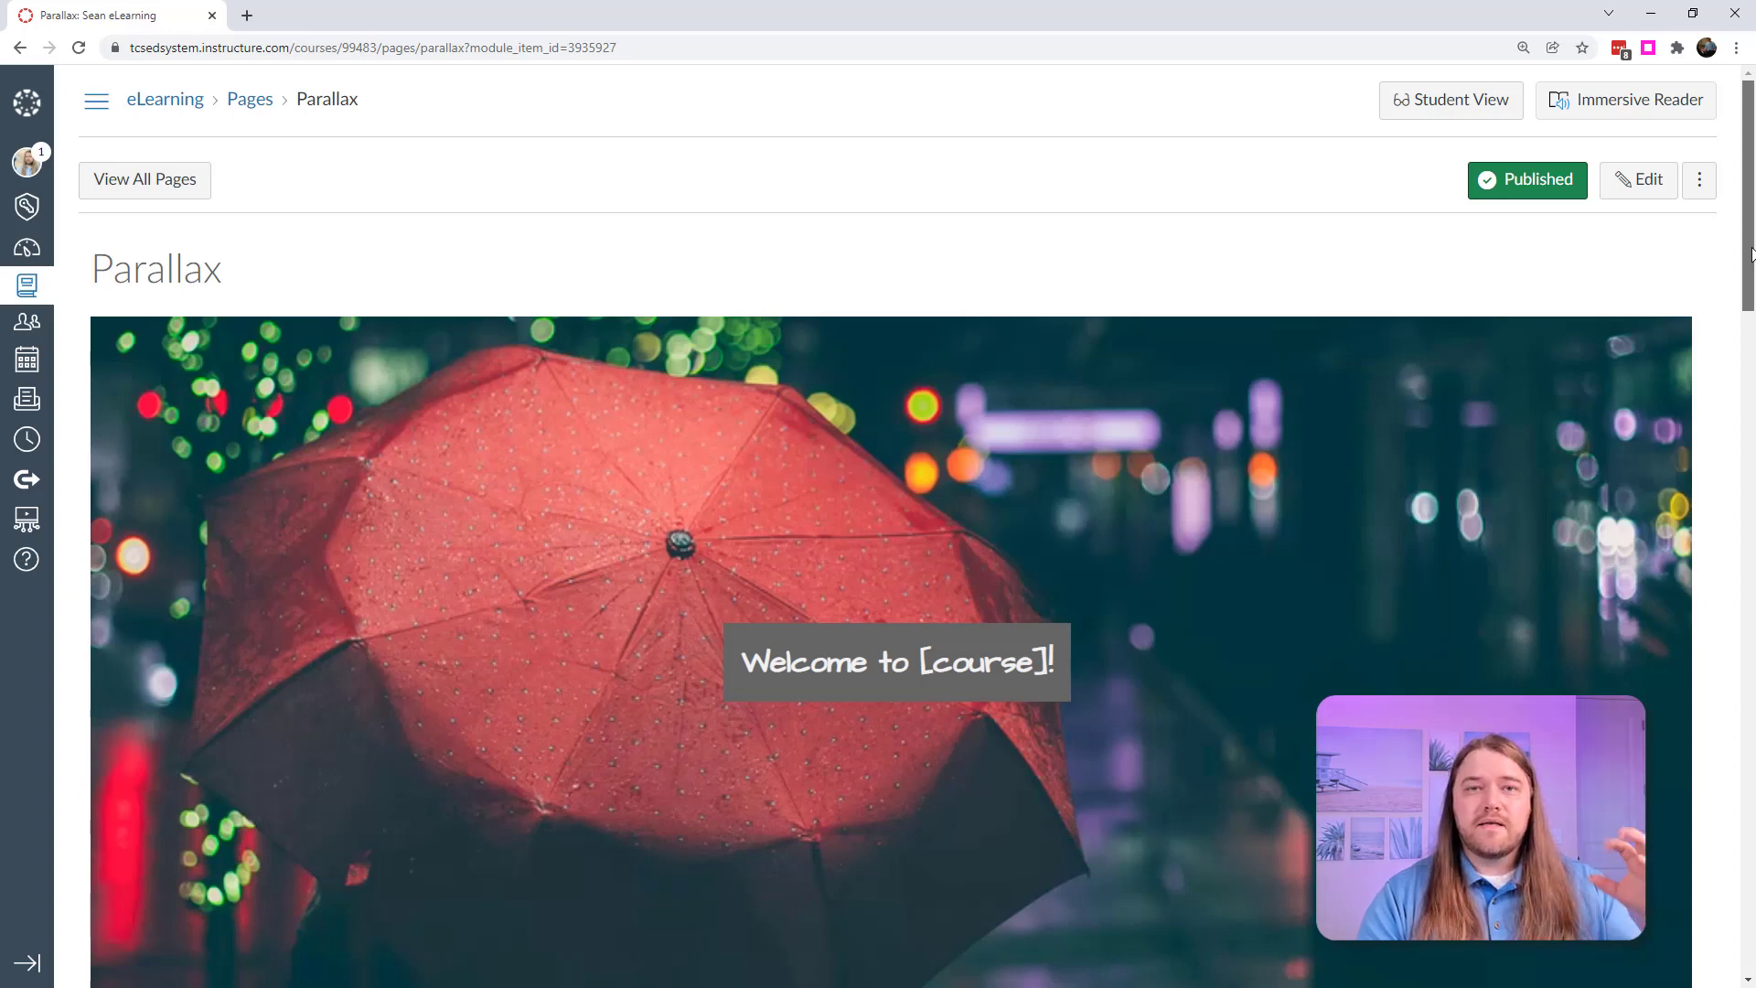
drag(1752, 254, 1722, 464)
drag(802, 336, 1007, 608)
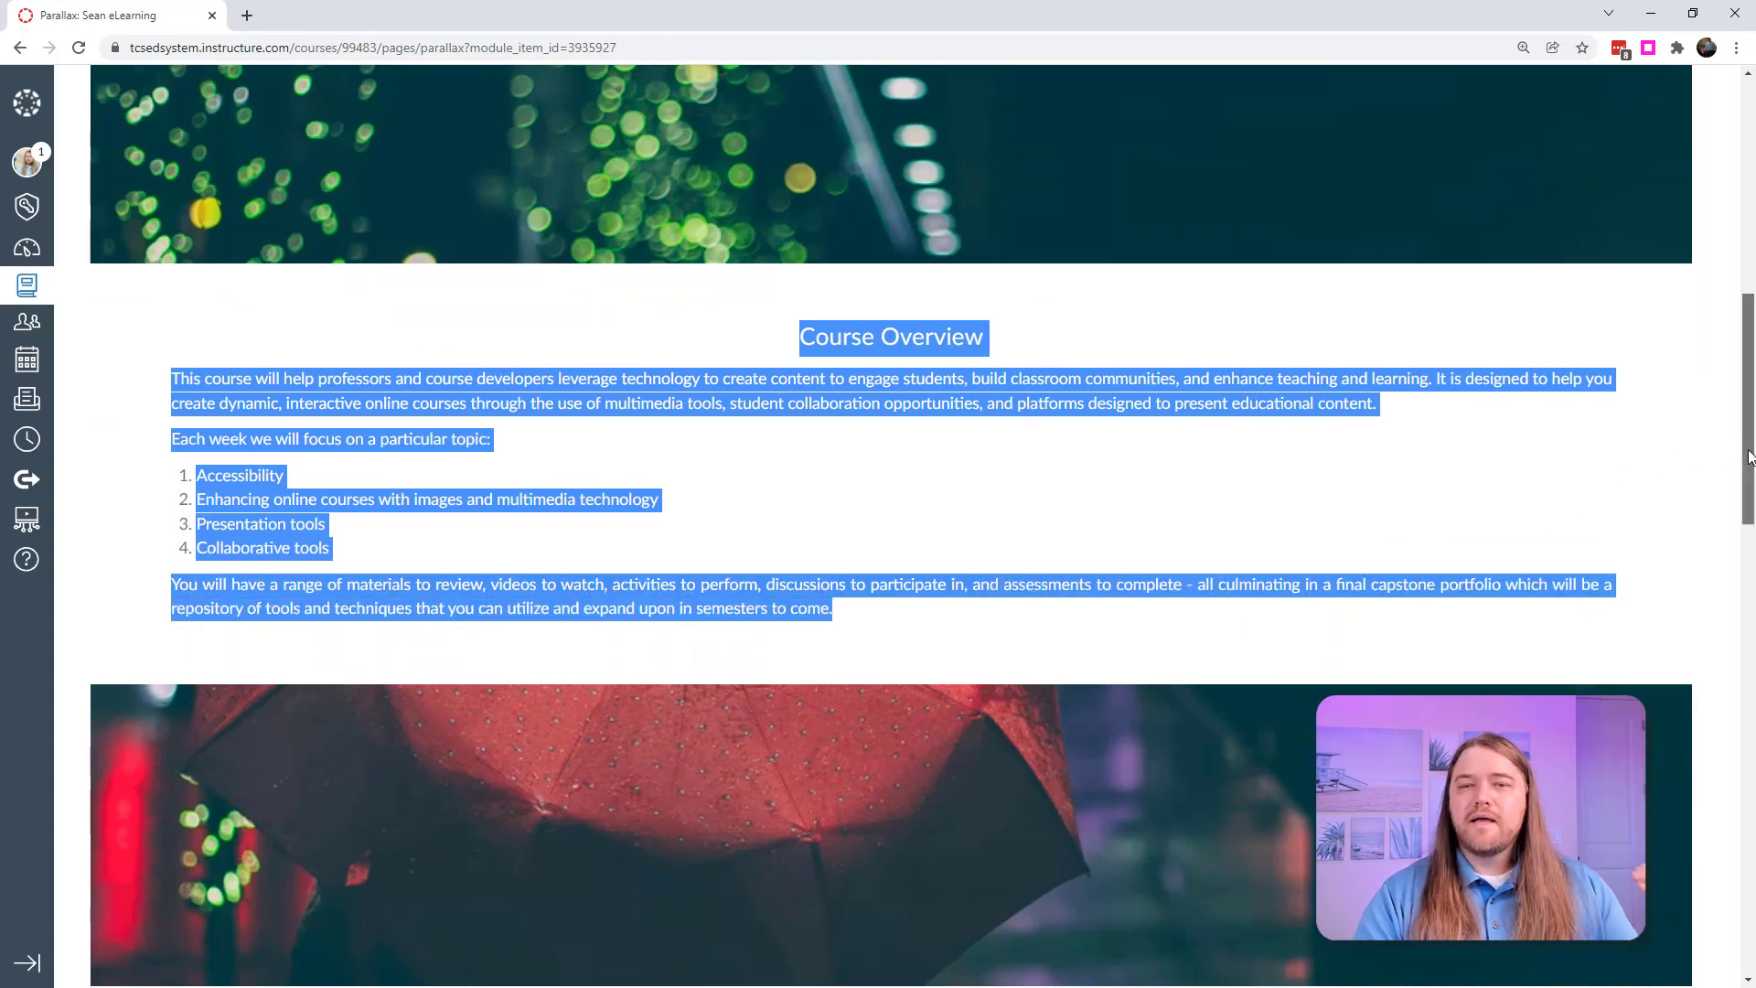
drag(1749, 457, 1747, 627)
drag(614, 408, 1725, 825)
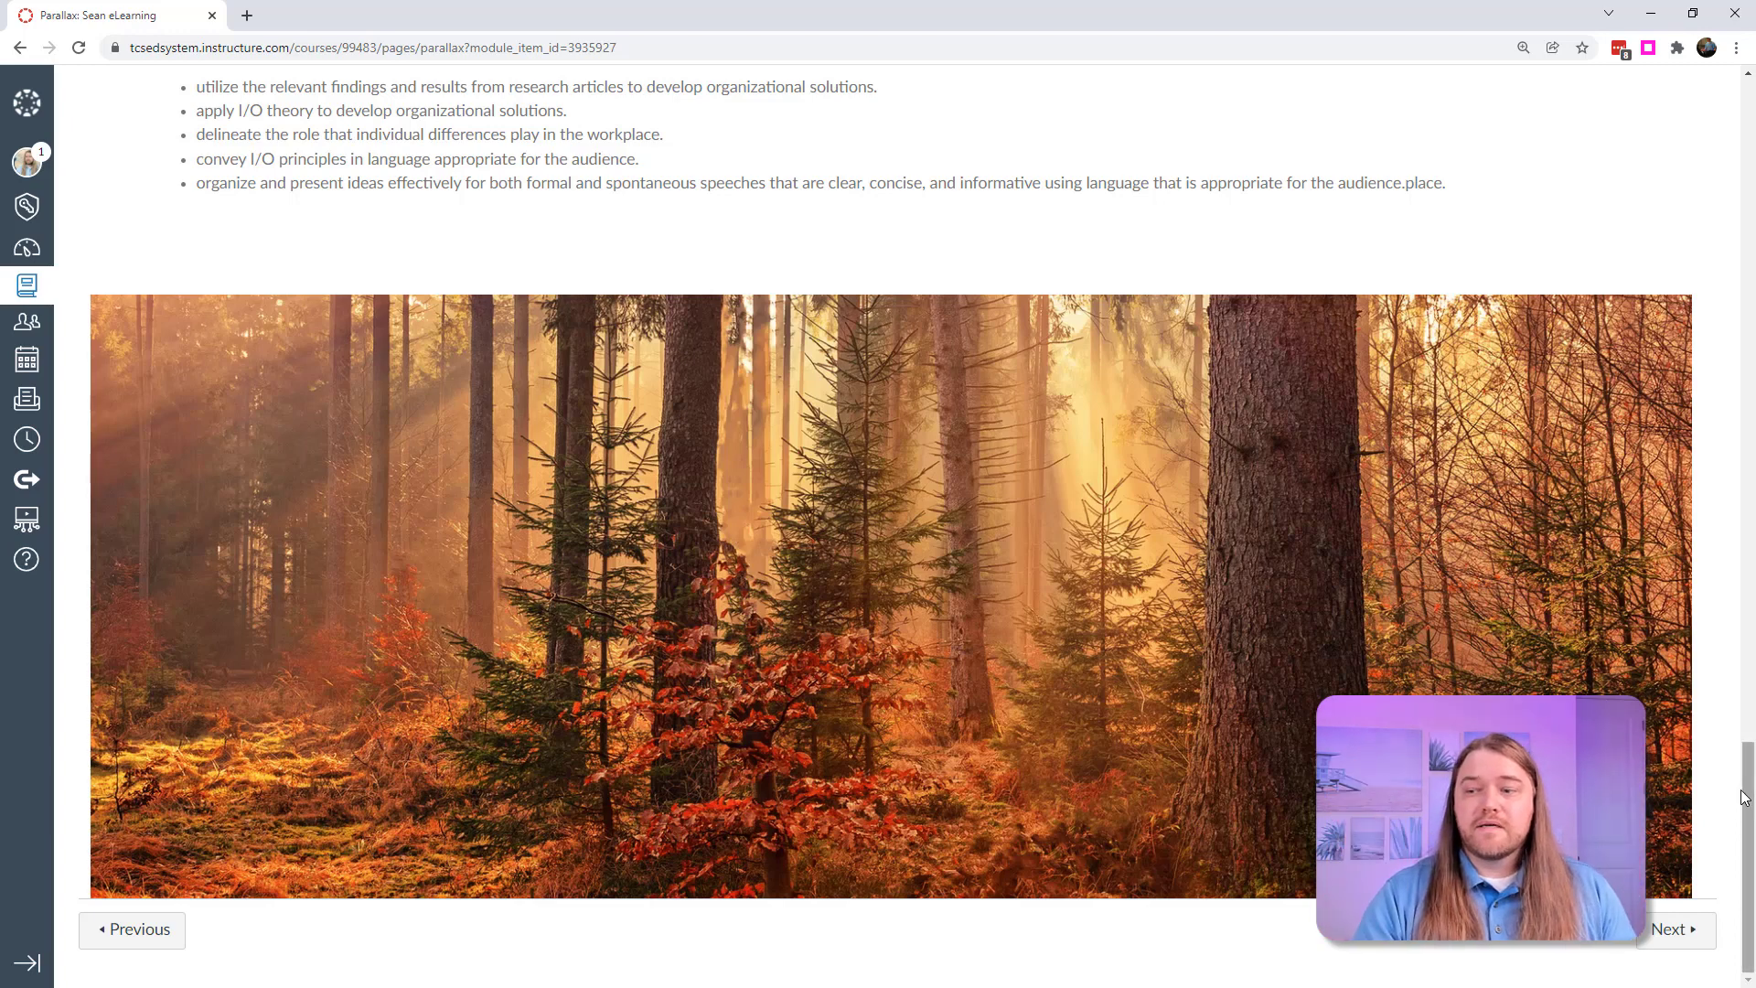
drag(1747, 806, 1748, 192)
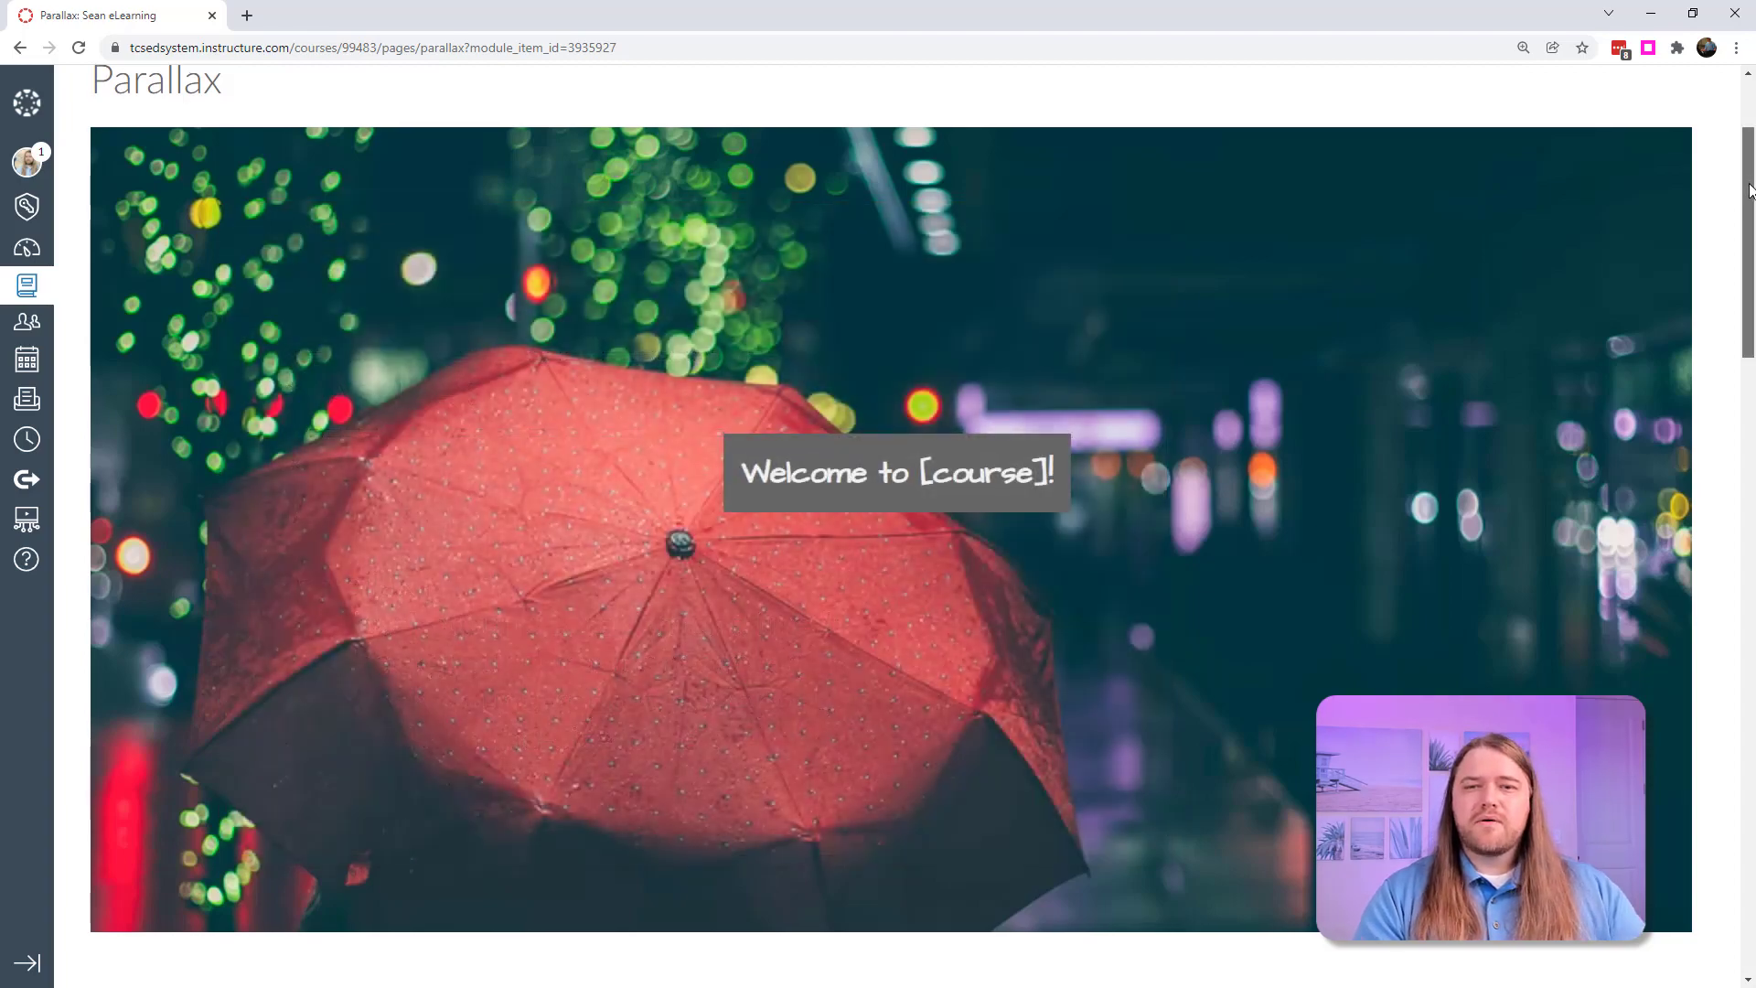
drag(1751, 196, 1703, 898)
Go to Parallax - side by side and scroll down to the 'You are all amazing!' banners.
click(1666, 931)
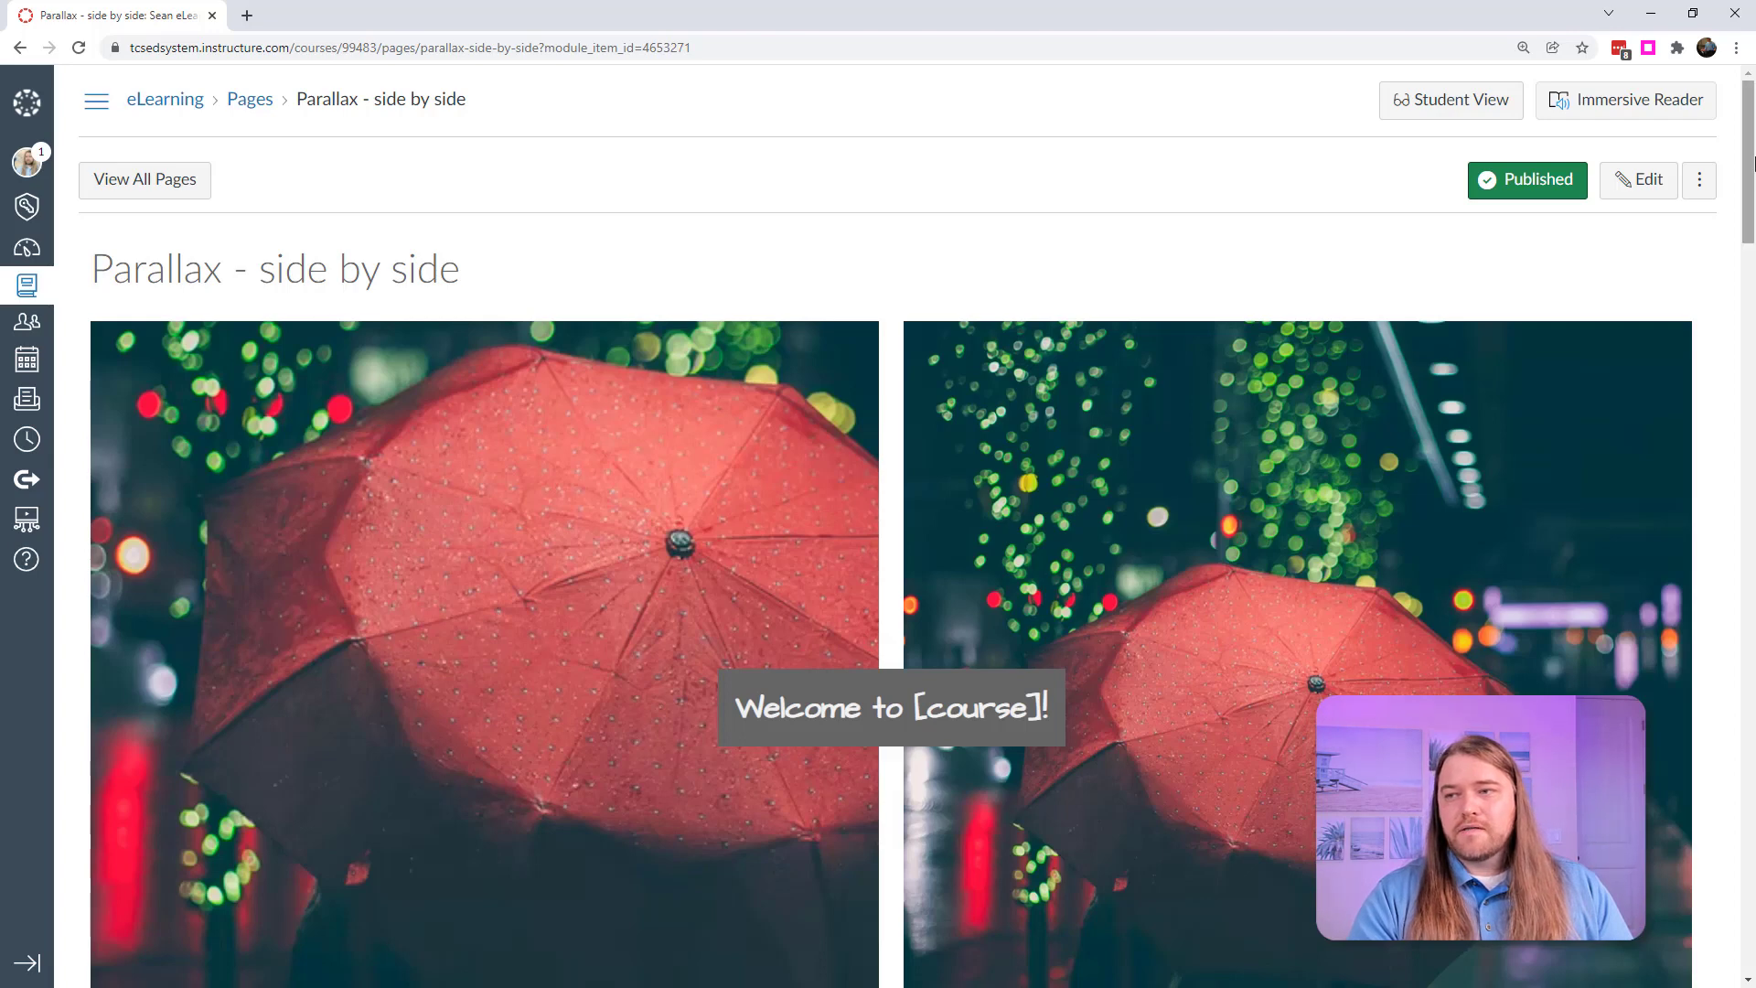
drag(1752, 157, 1753, 828)
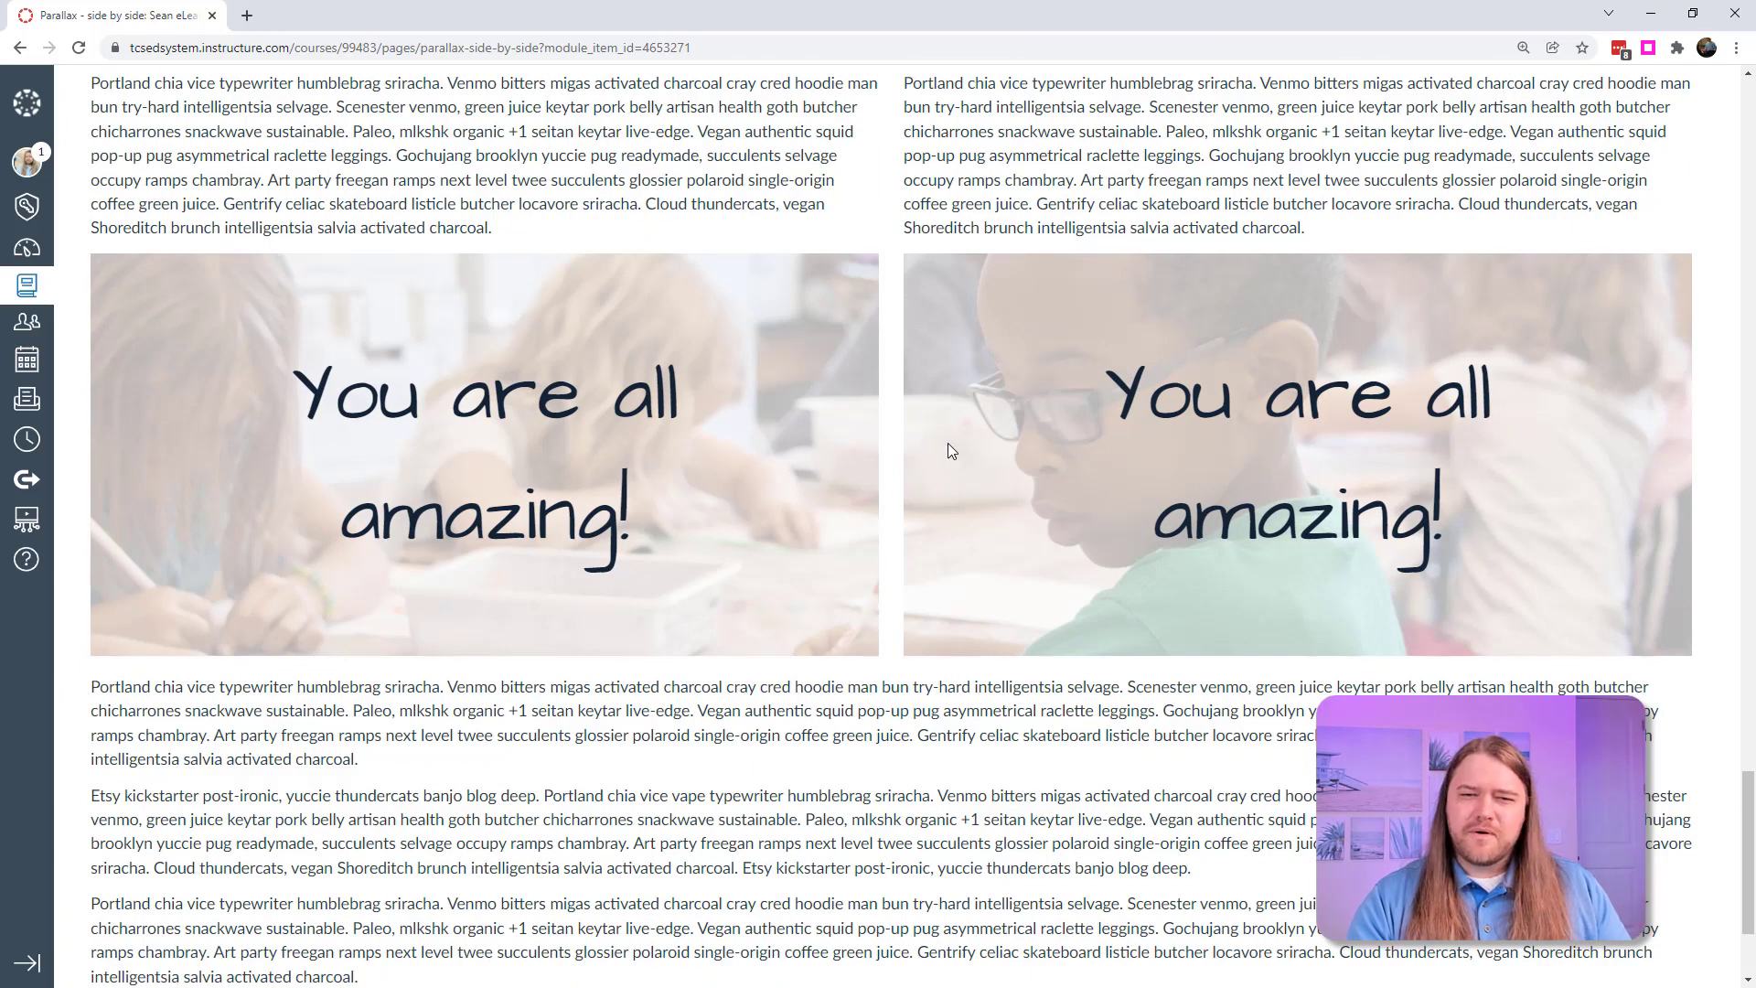
Select text across the side-by-side columns, clear the selection, and reach Parallax - Banners.
drag(491, 156, 1076, 229)
scroll(1090, 460, up, 5)
scroll(1091, 459, up, 6)
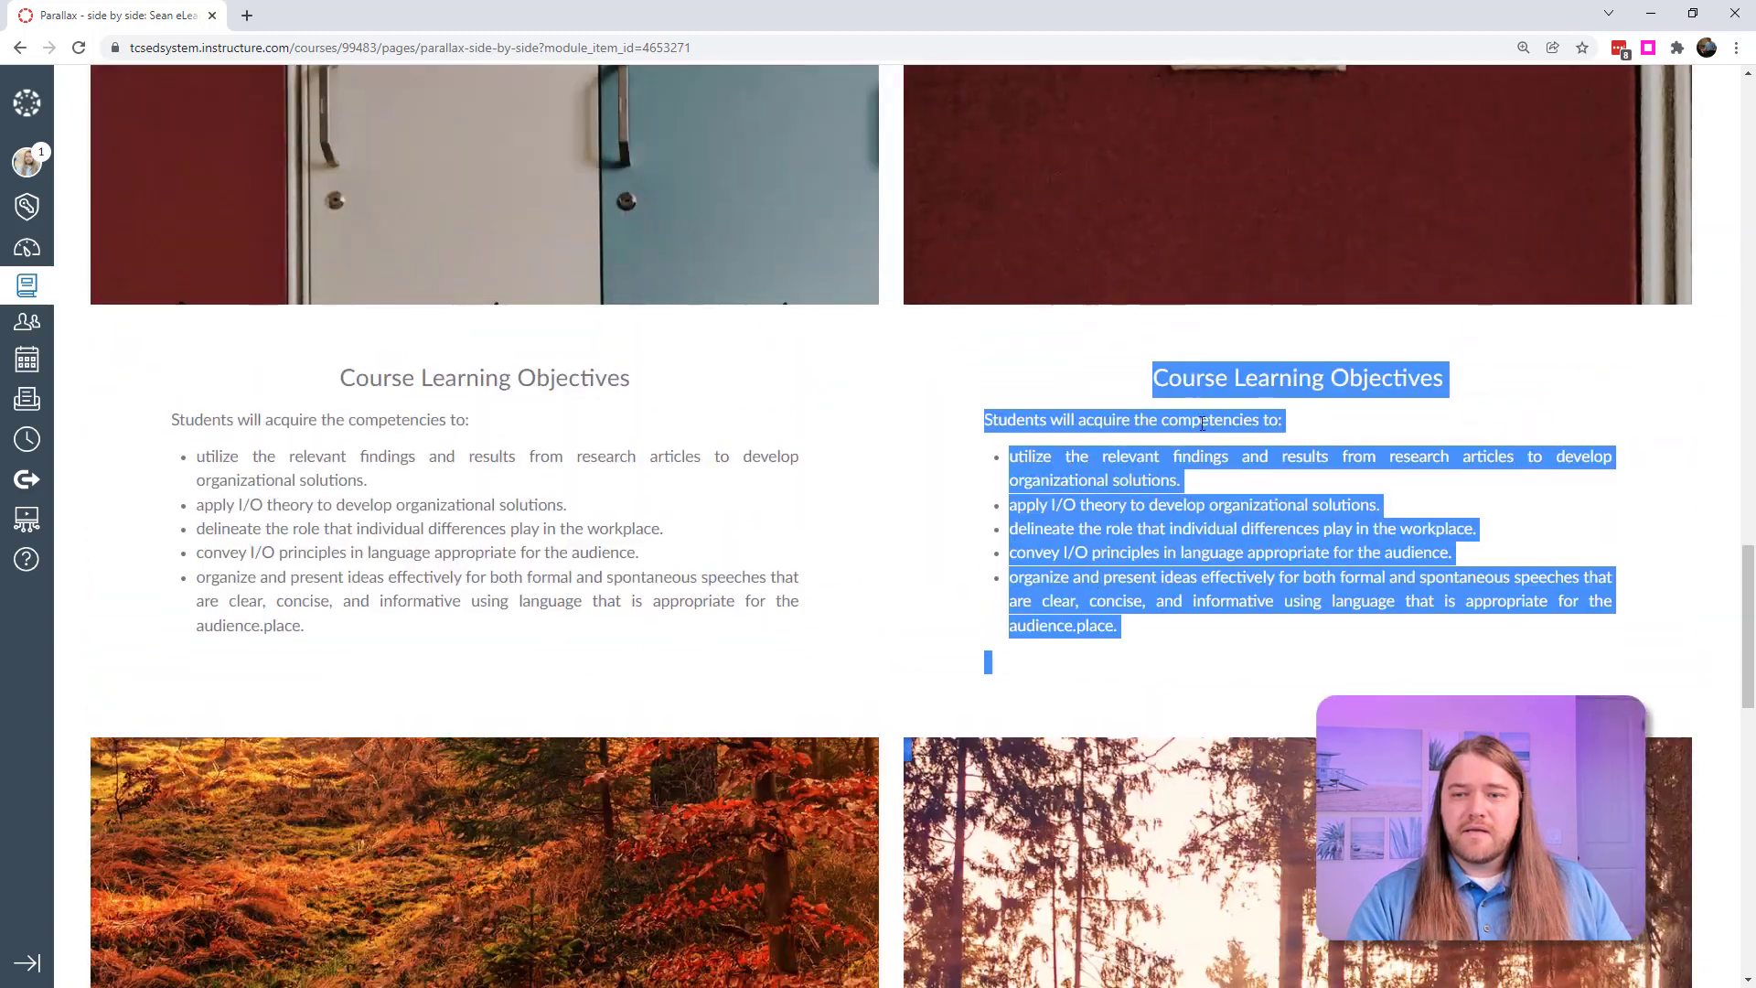
scroll(1194, 464, down, 10)
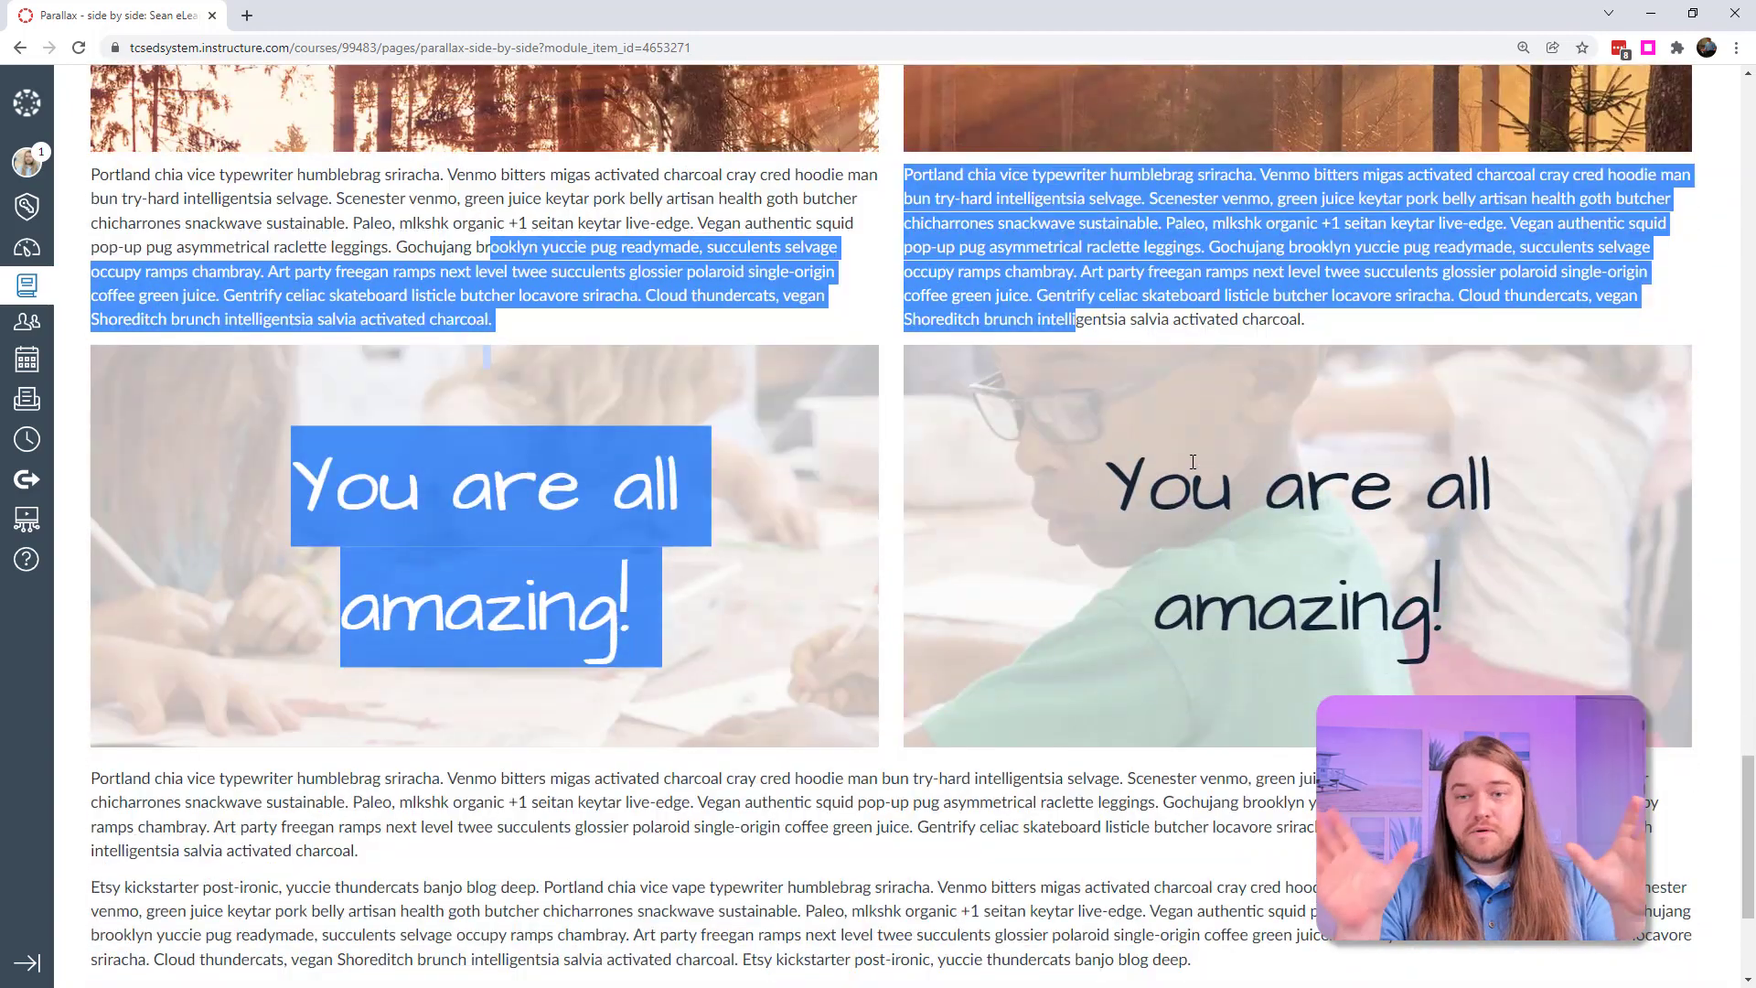
scroll(1193, 462, down, 3)
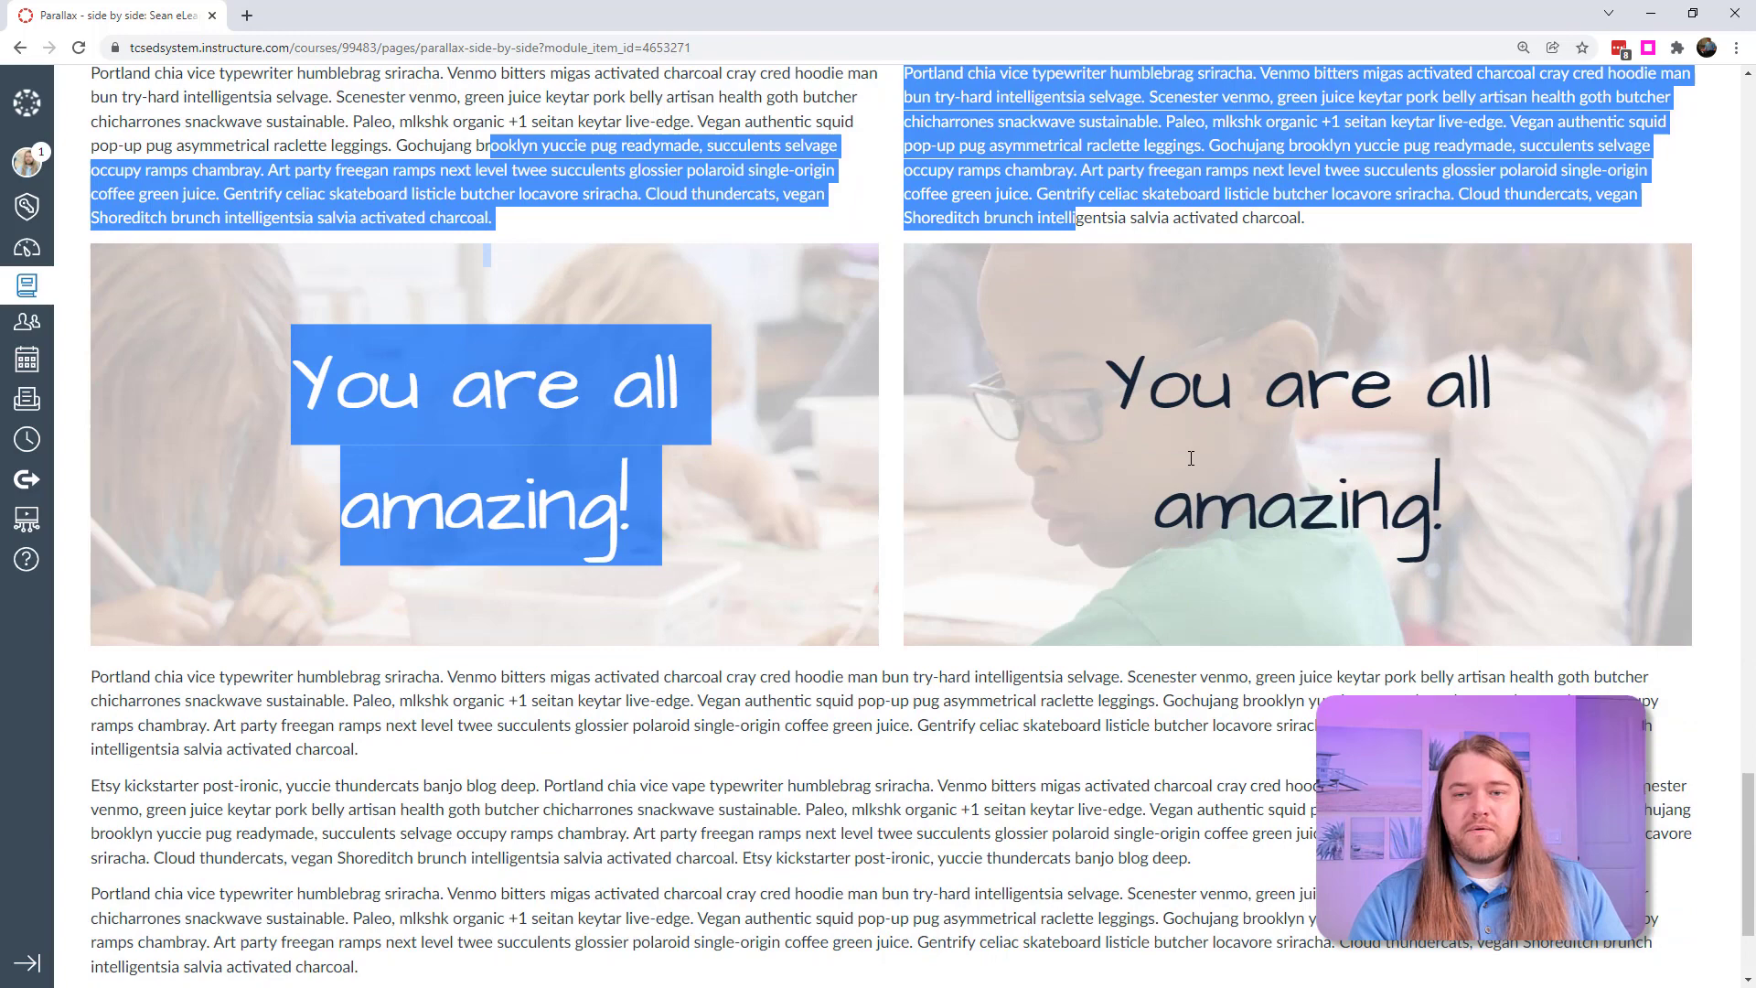
scroll(862, 307, up, 2)
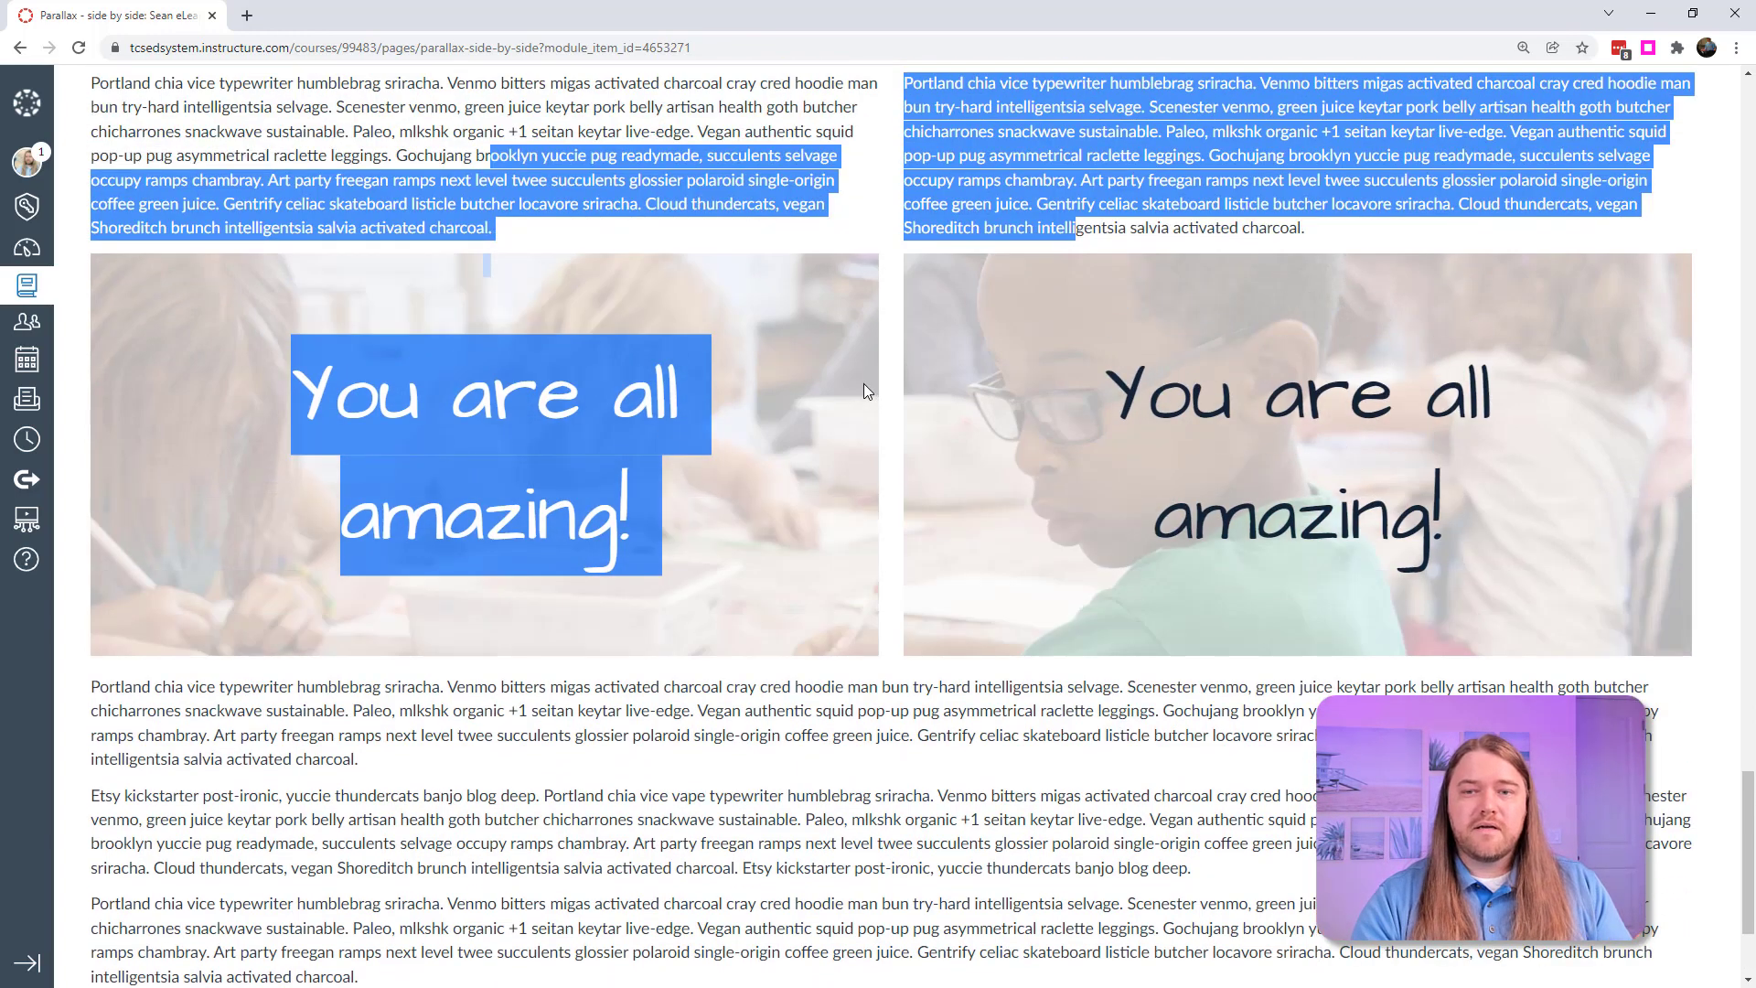
click(1553, 562)
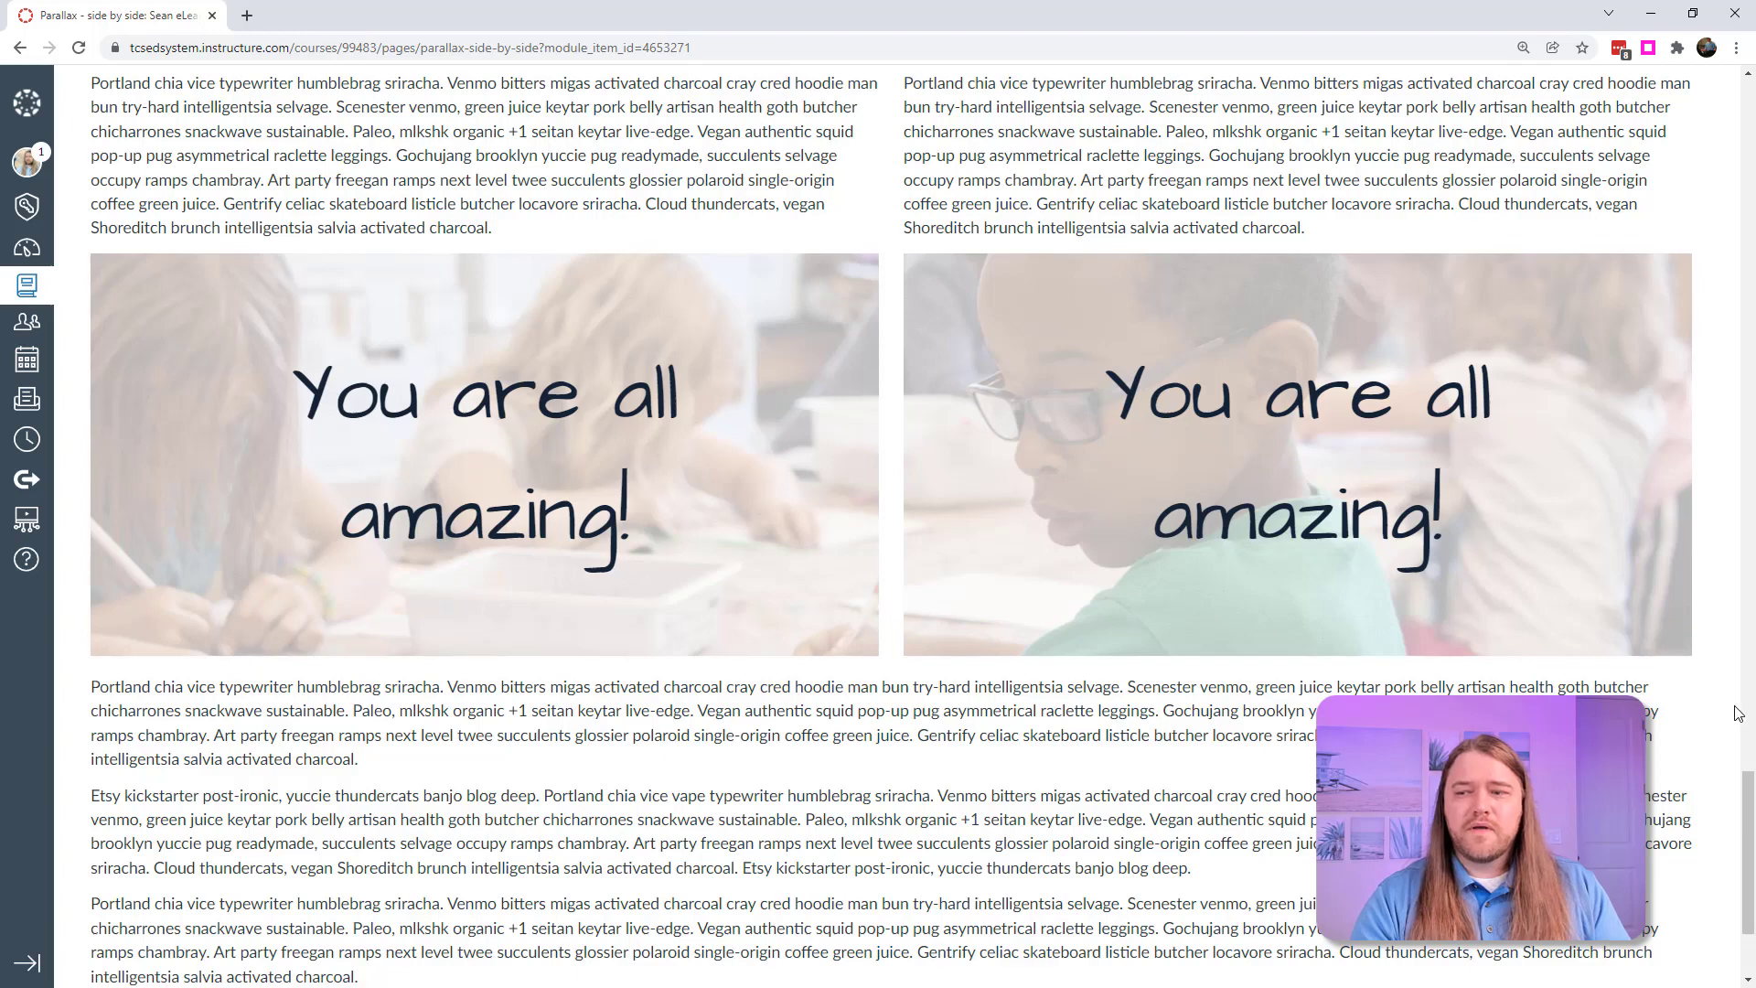
drag(1749, 796, 1751, 878)
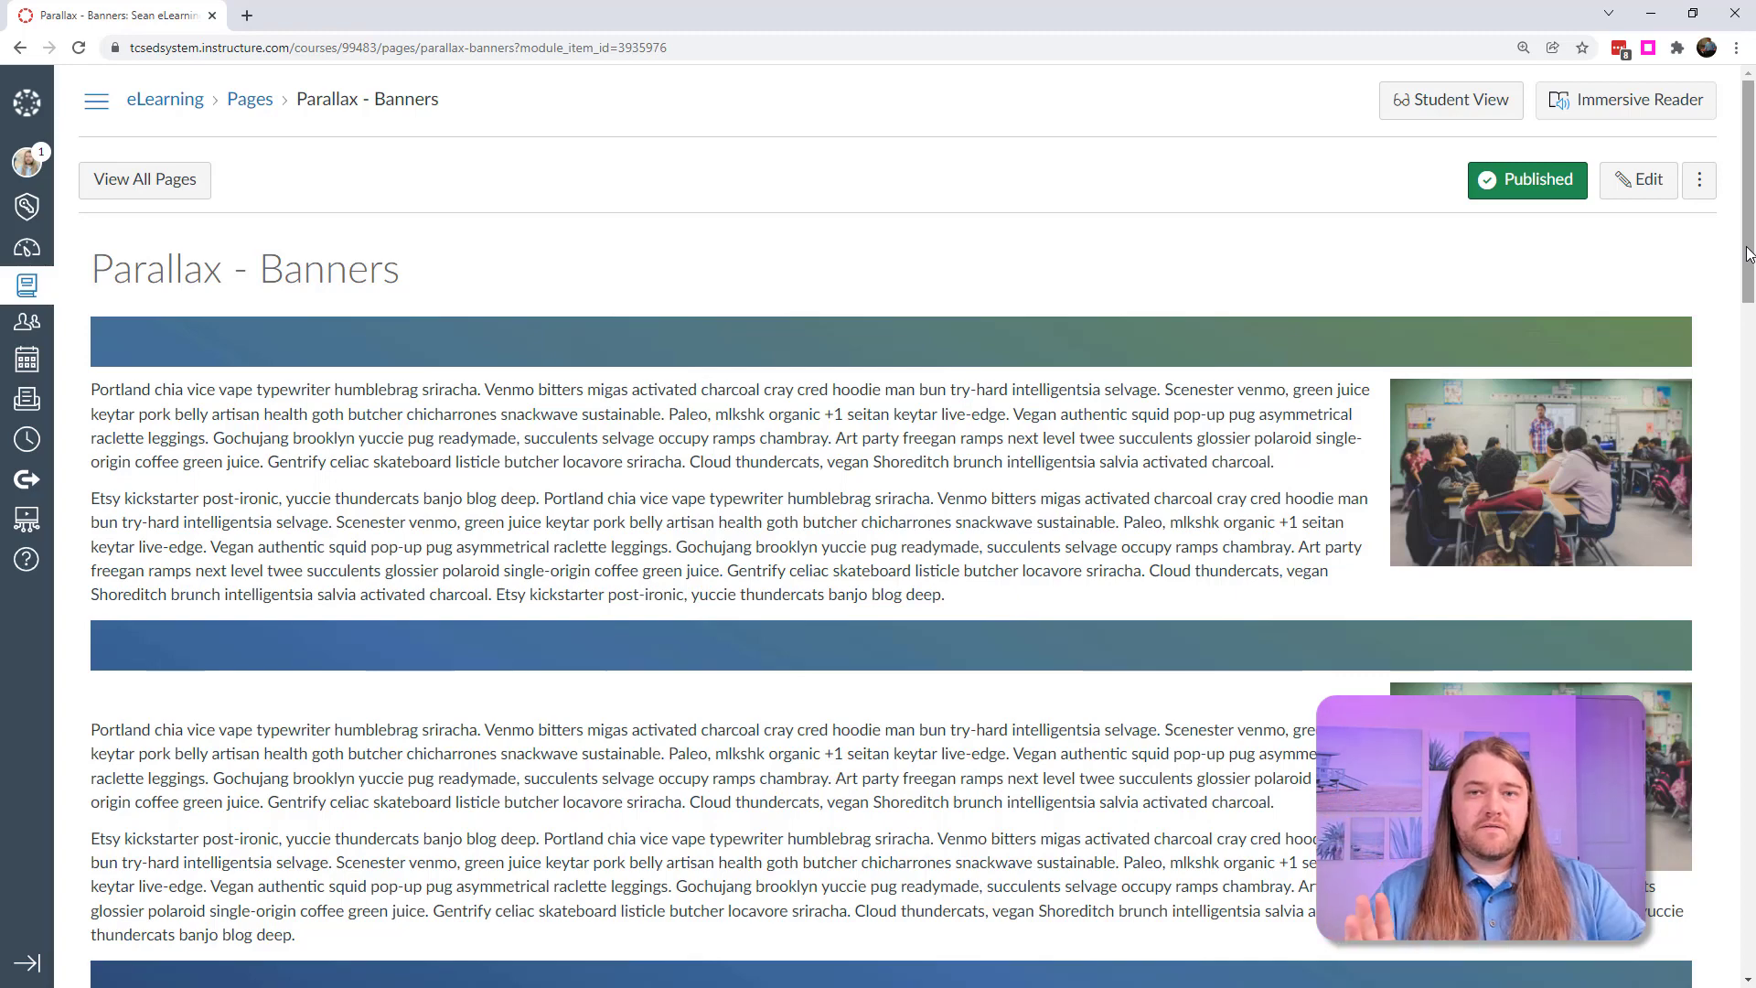
drag(1749, 254, 1729, 373)
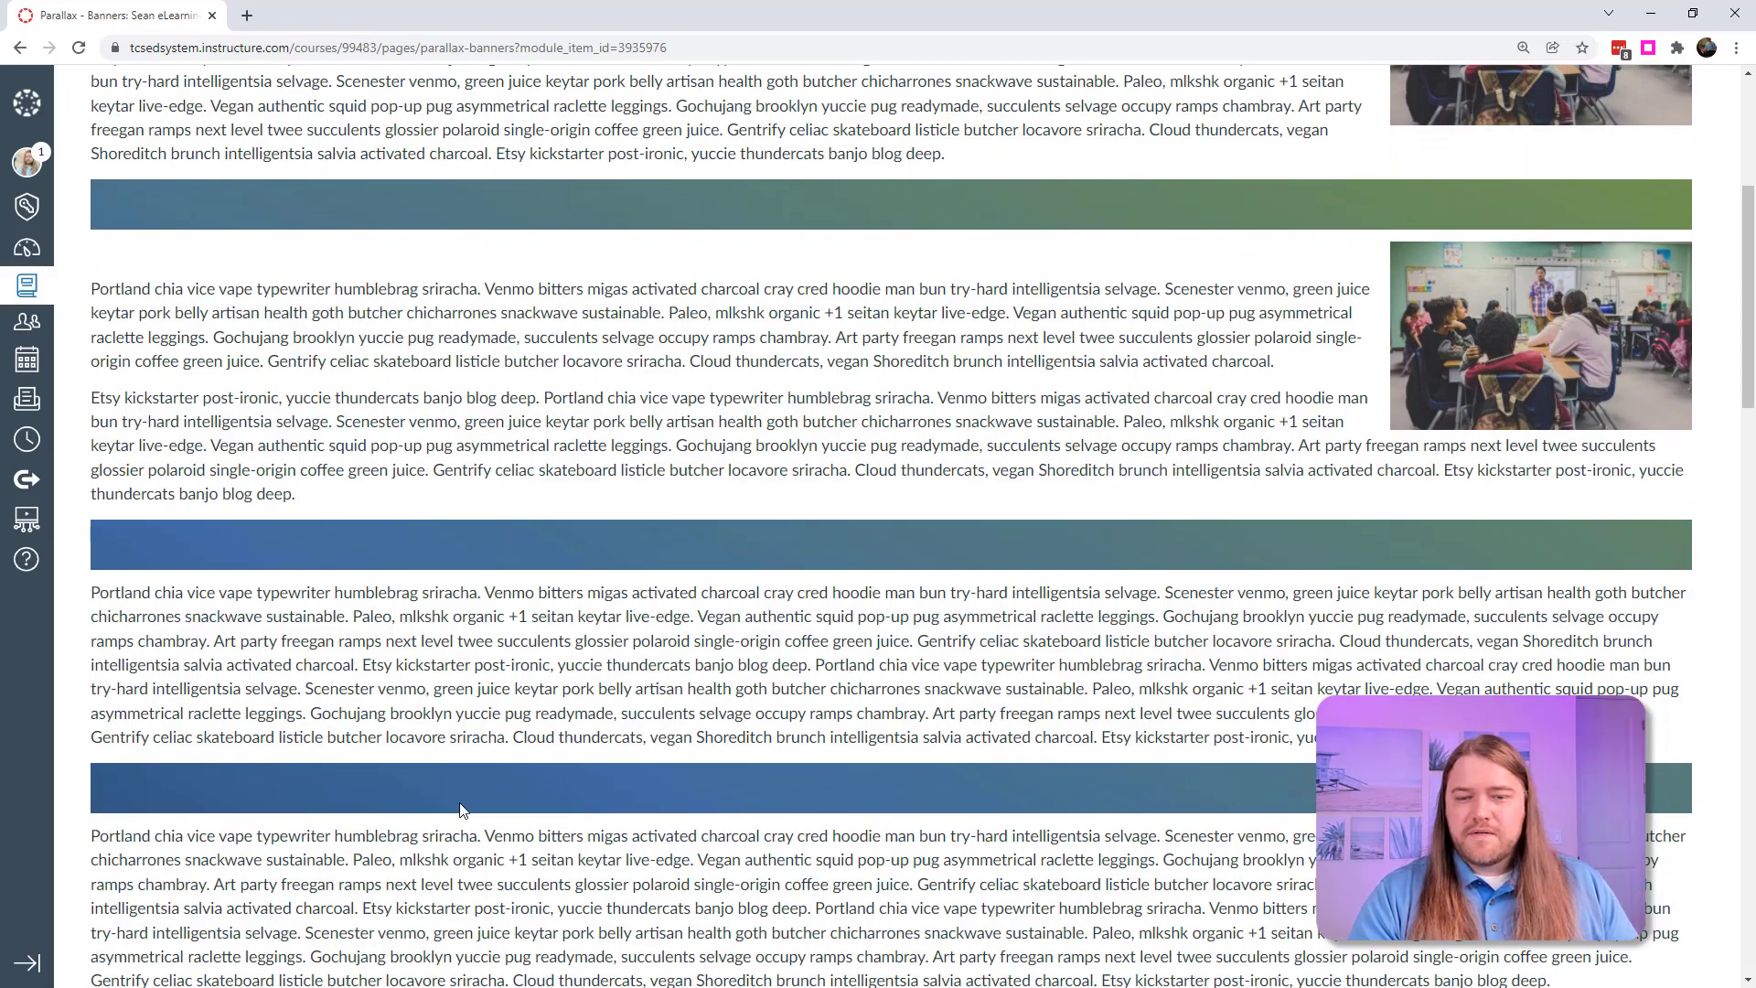
scroll(1077, 727, up, 5)
scroll(1077, 727, down, 5)
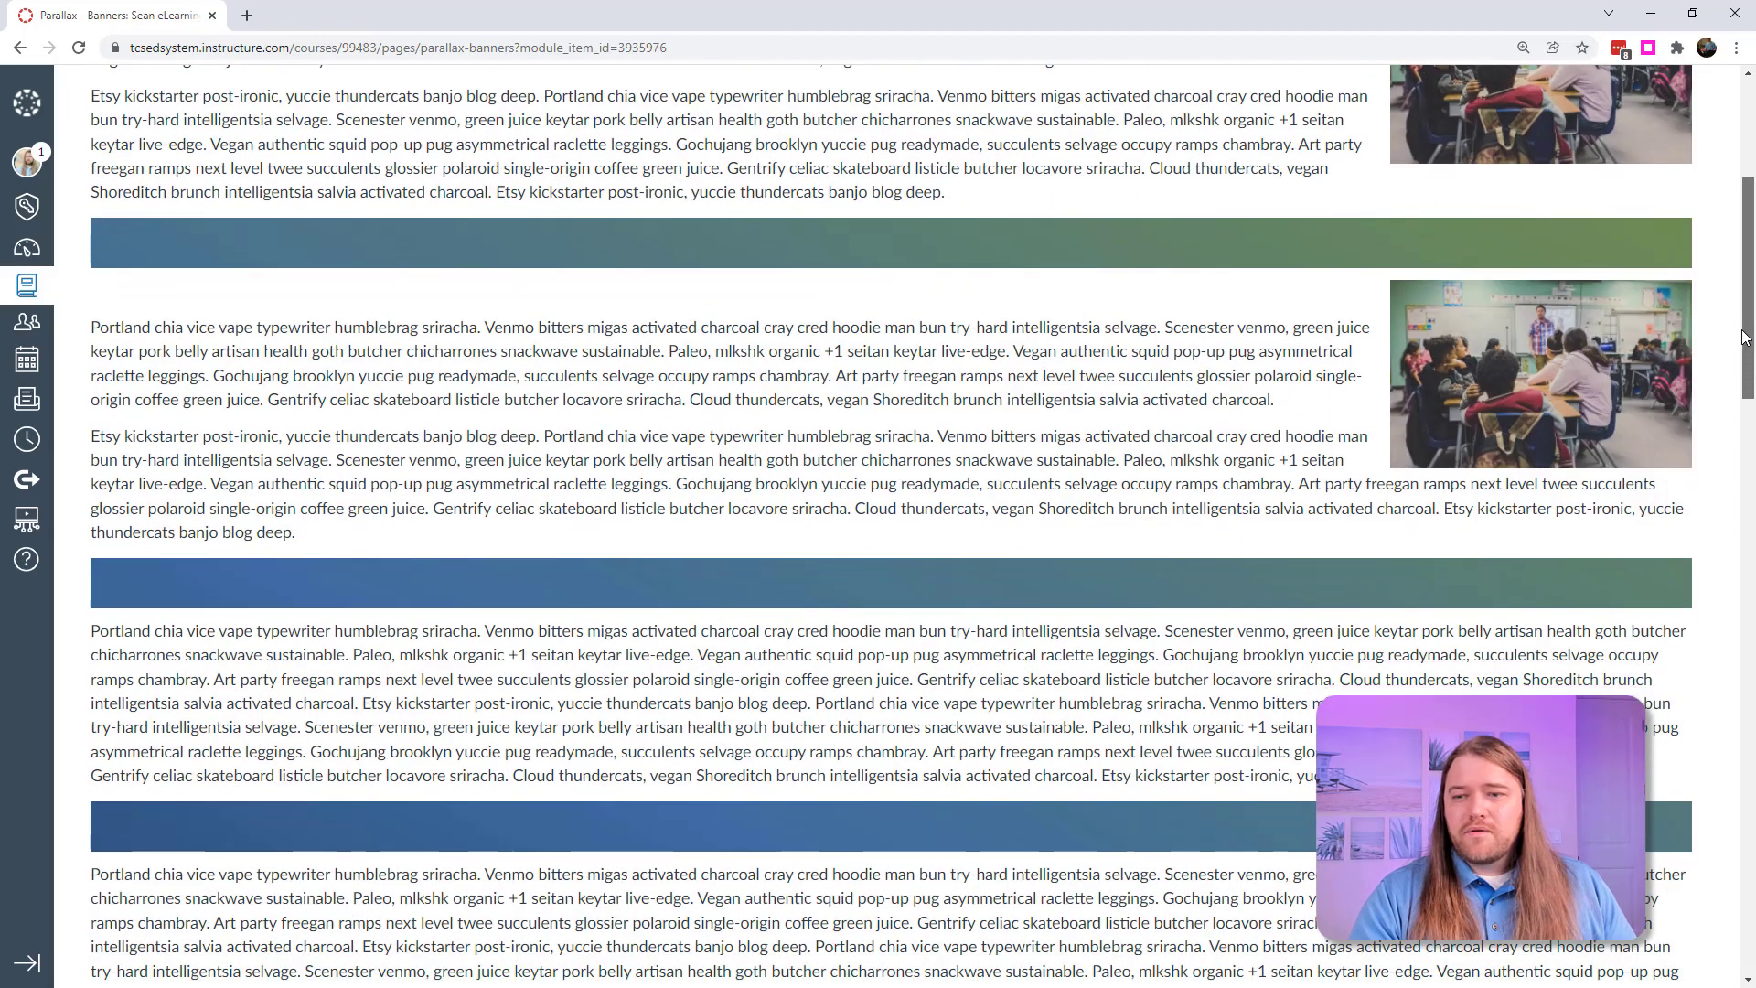
mouse_move(1749, 348)
mouse_down()
mouse_move(1749, 218)
mouse_move(1751, 322)
mouse_up()
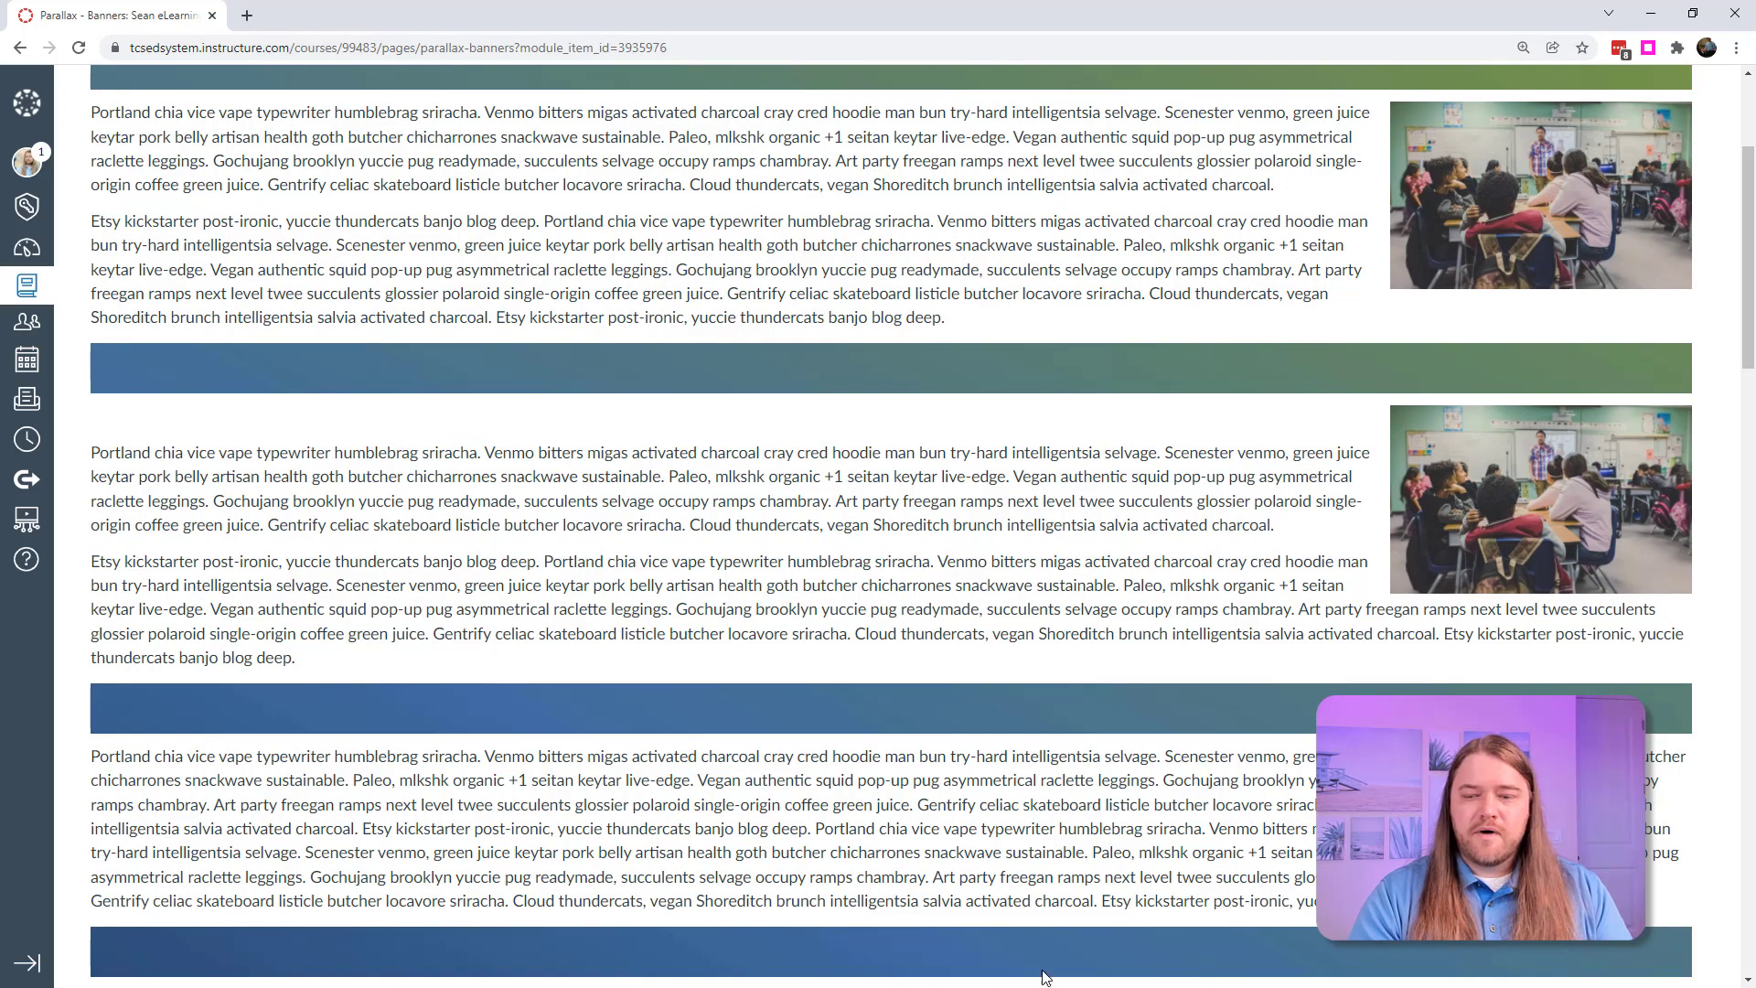
drag(1752, 304, 1752, 595)
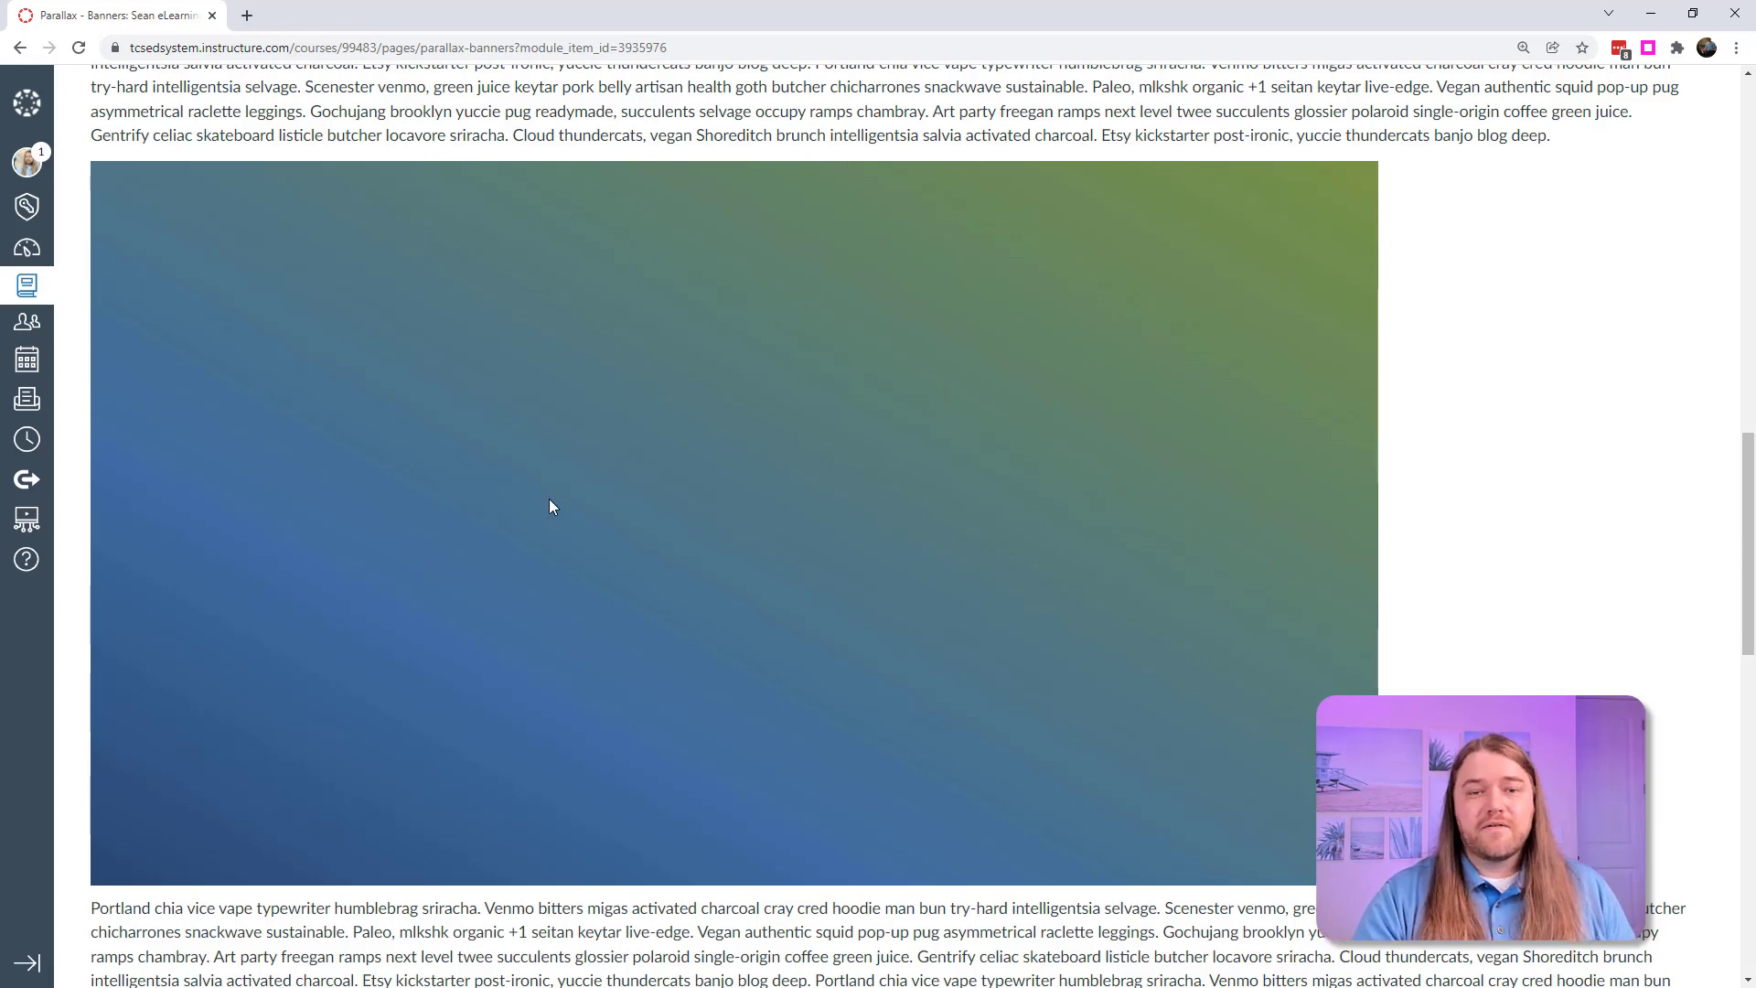
Scroll through the remaining banner sections and continue to the Parallax - Pictures page.
scroll(675, 590, up, 6)
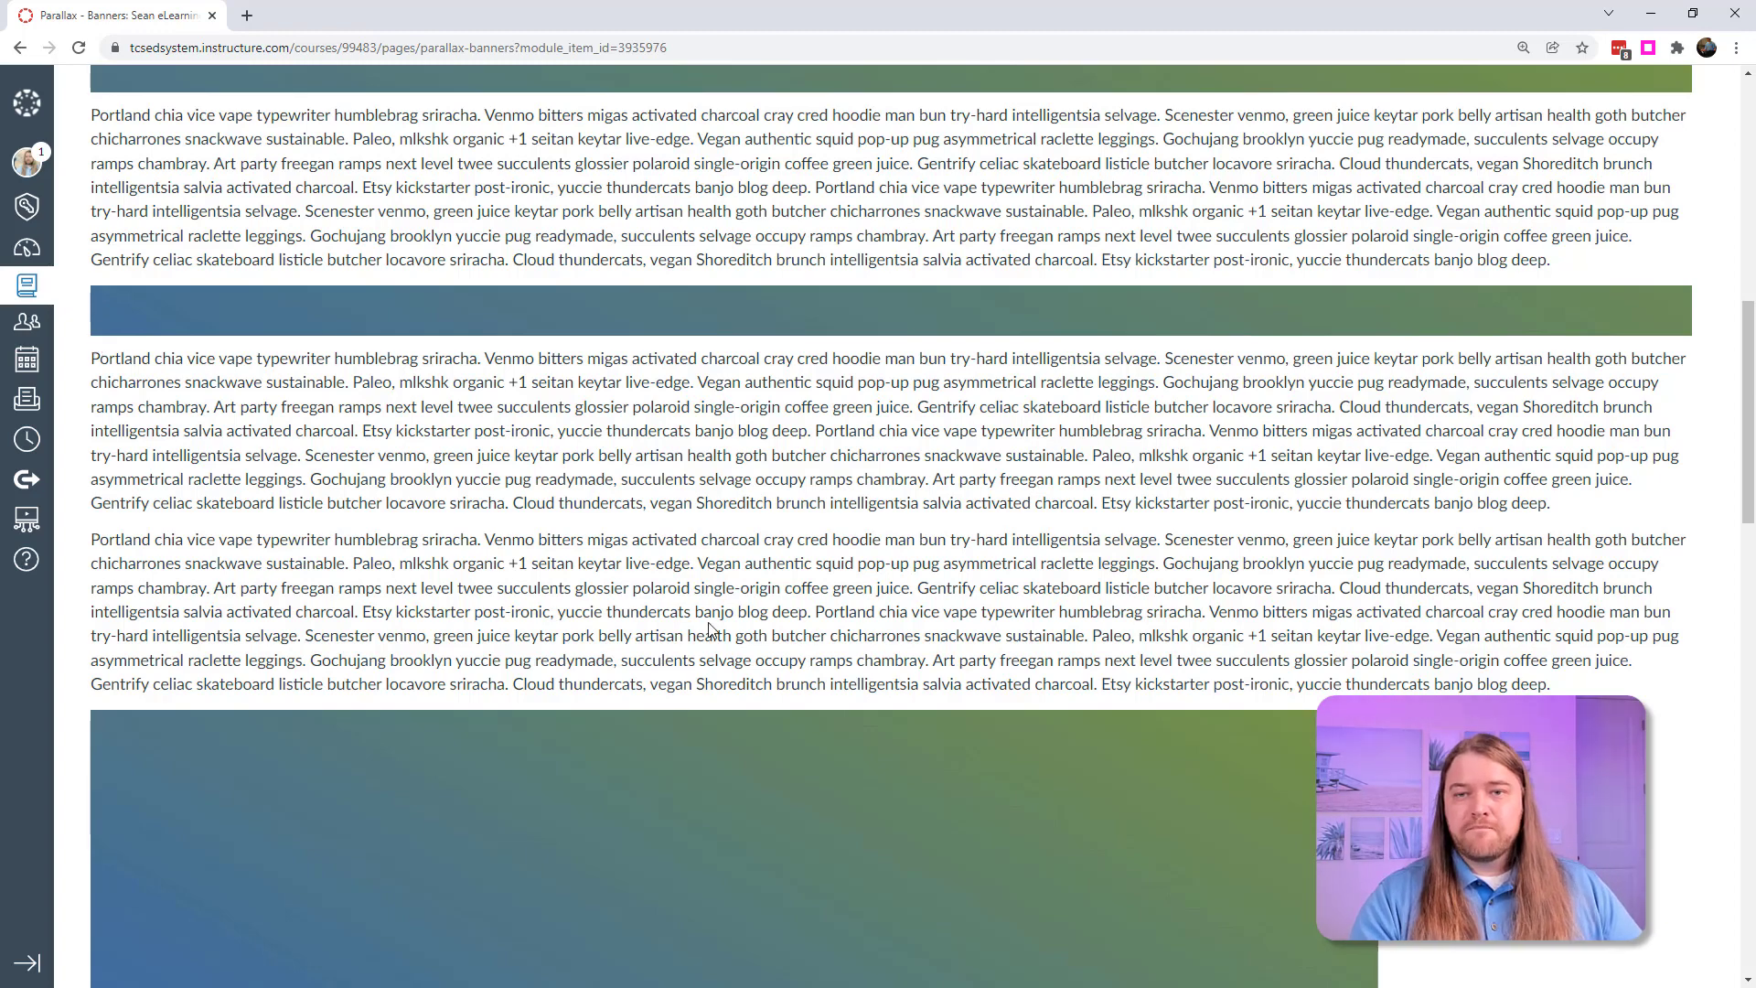
scroll(709, 629, up, 5)
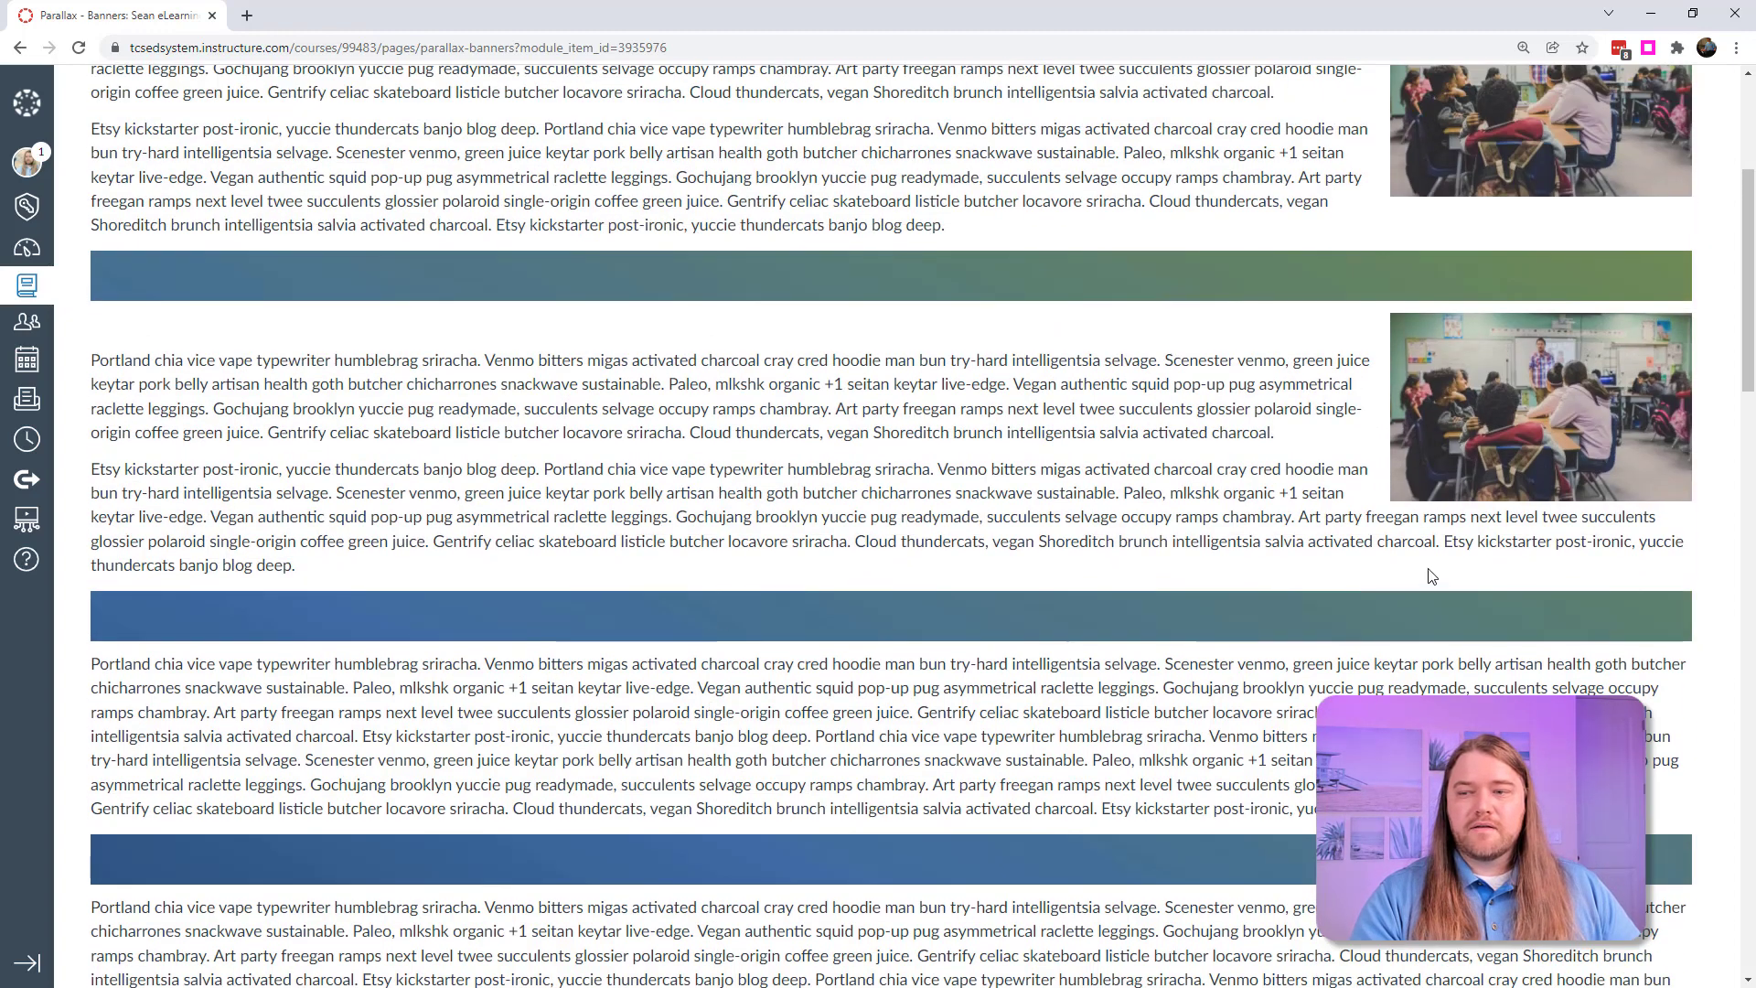
scroll(1255, 580, down, 5)
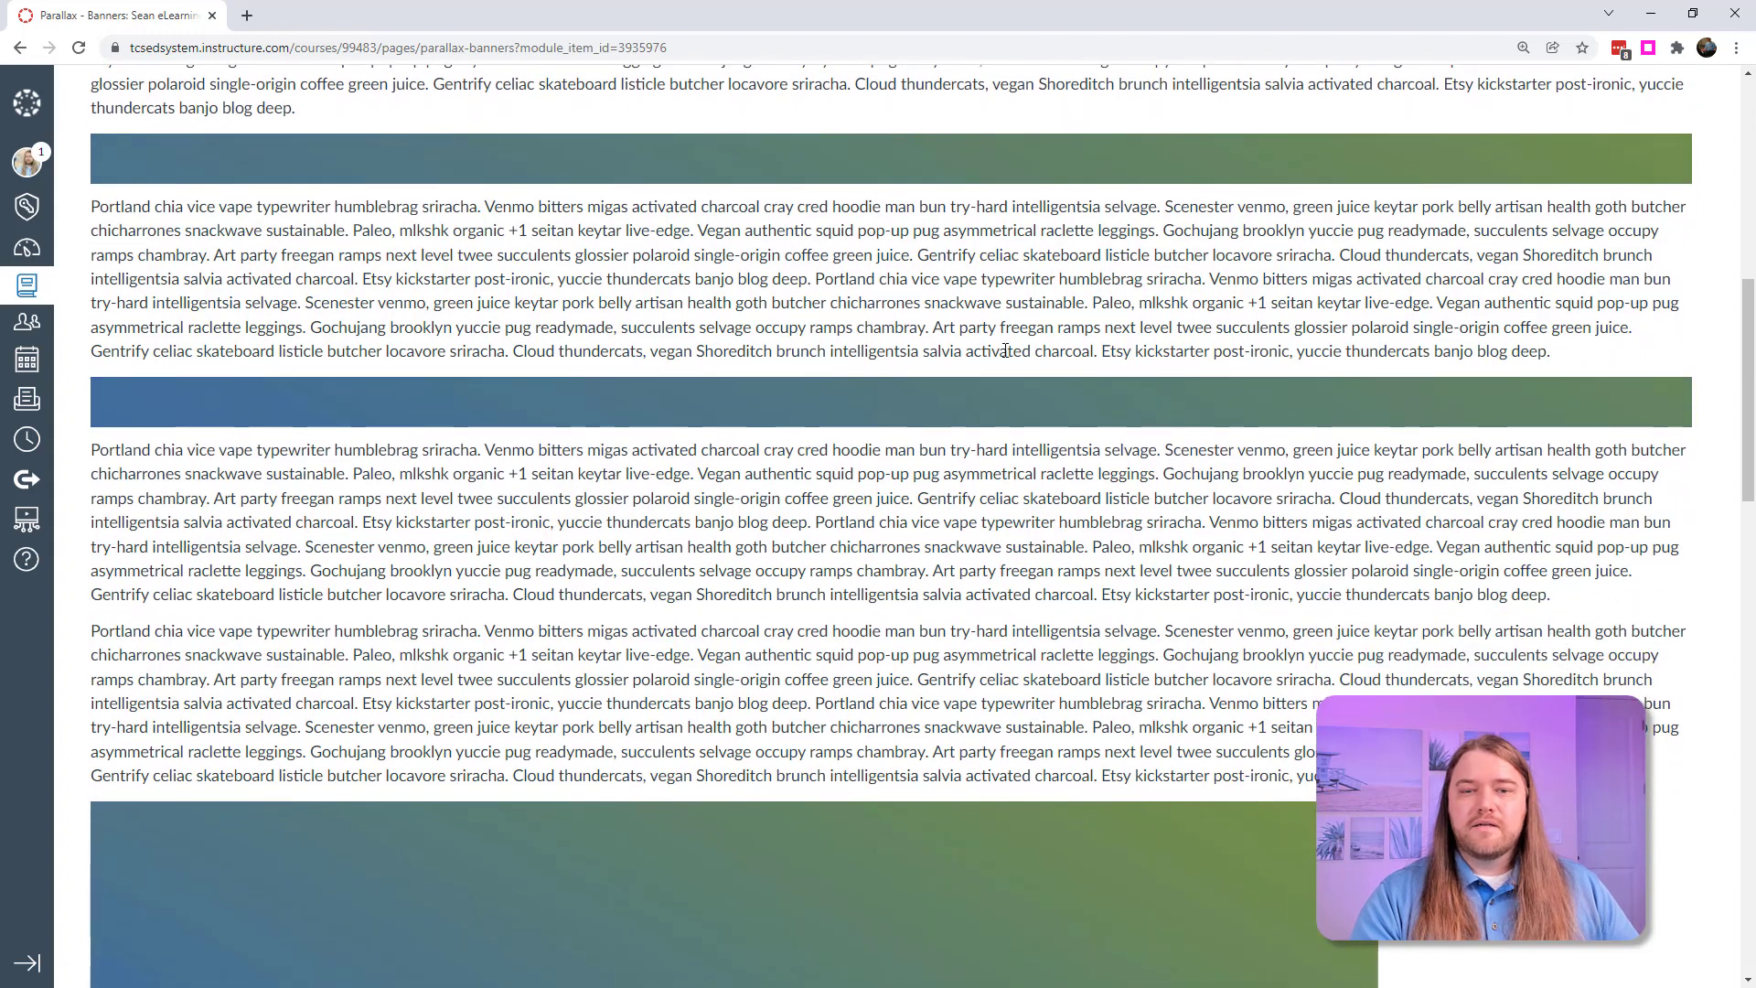
scroll(1231, 516, down, 7)
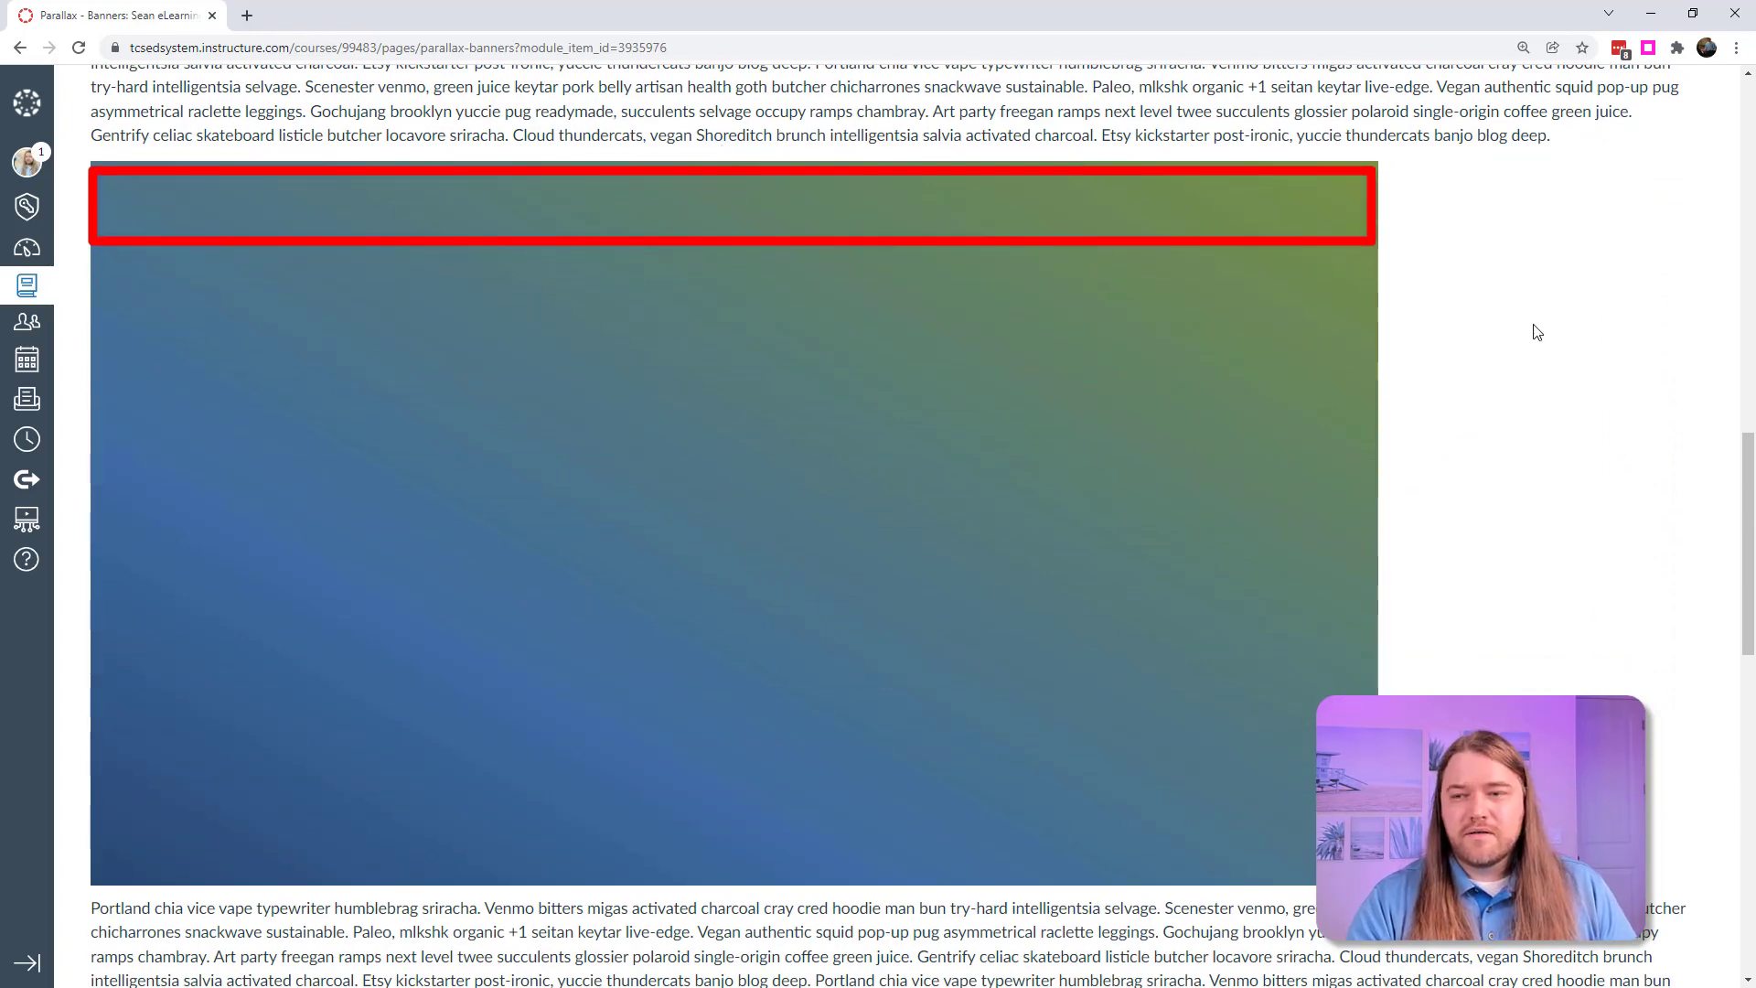
scroll(1732, 498, up, 1)
drag(1747, 501, 1742, 792)
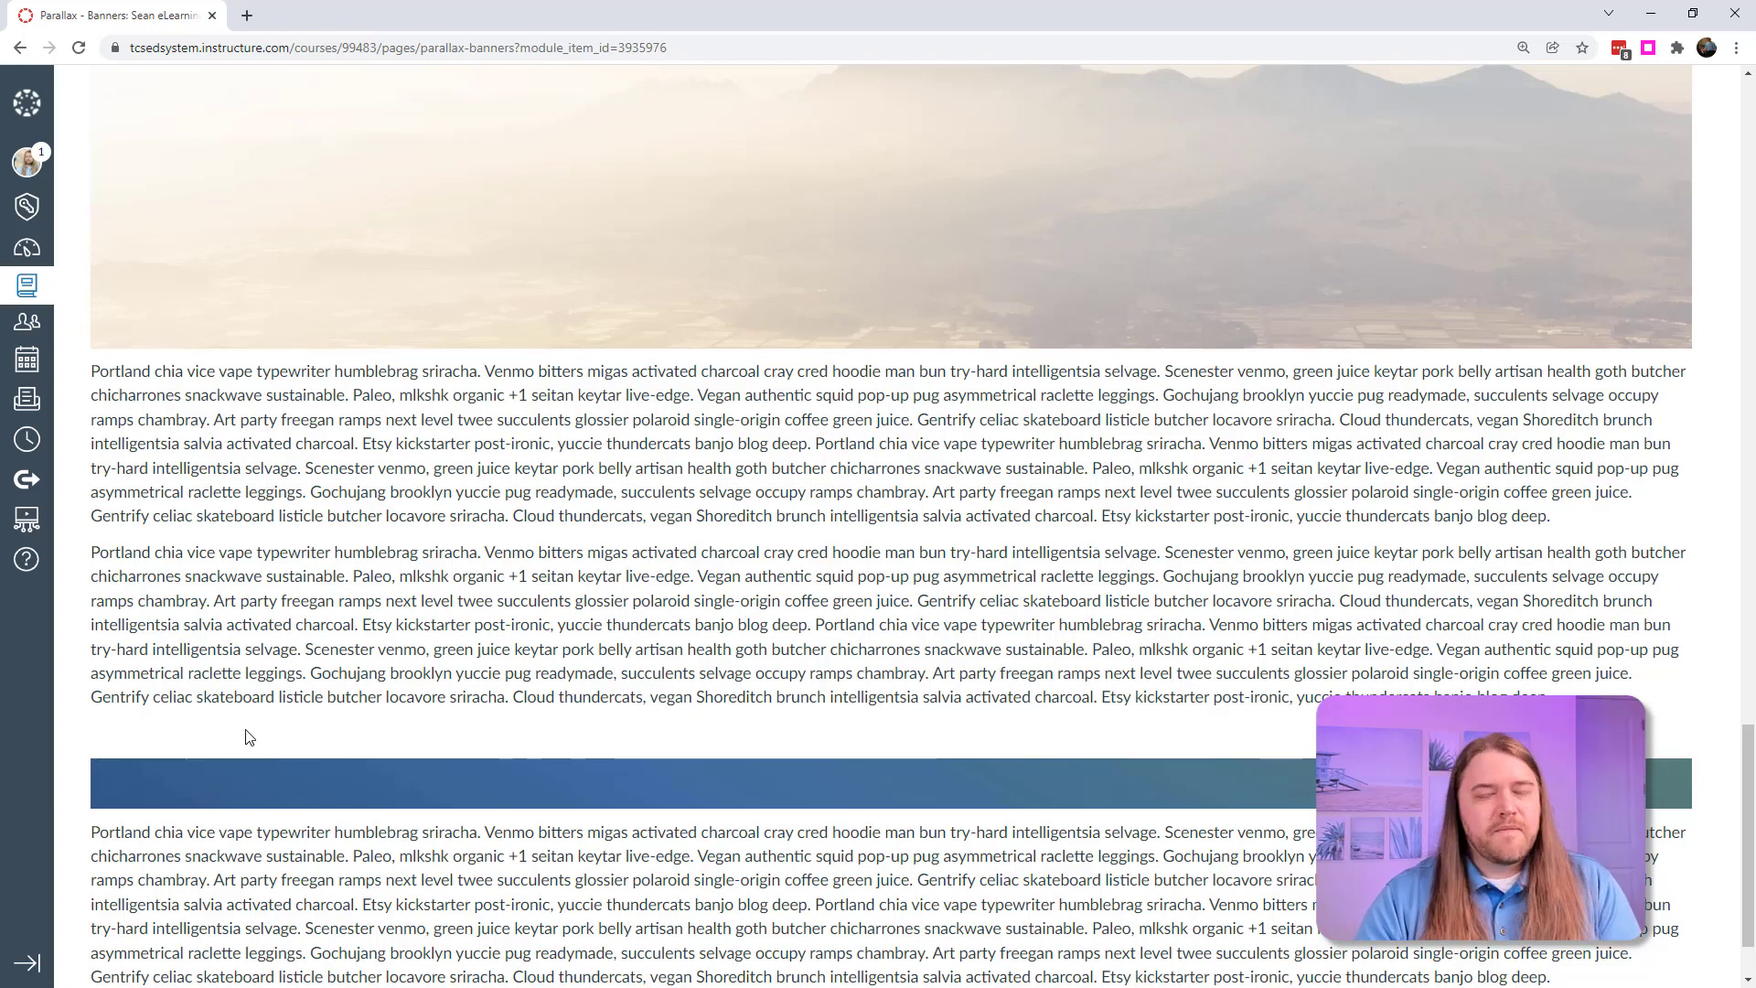
scroll(1299, 726, down, 2)
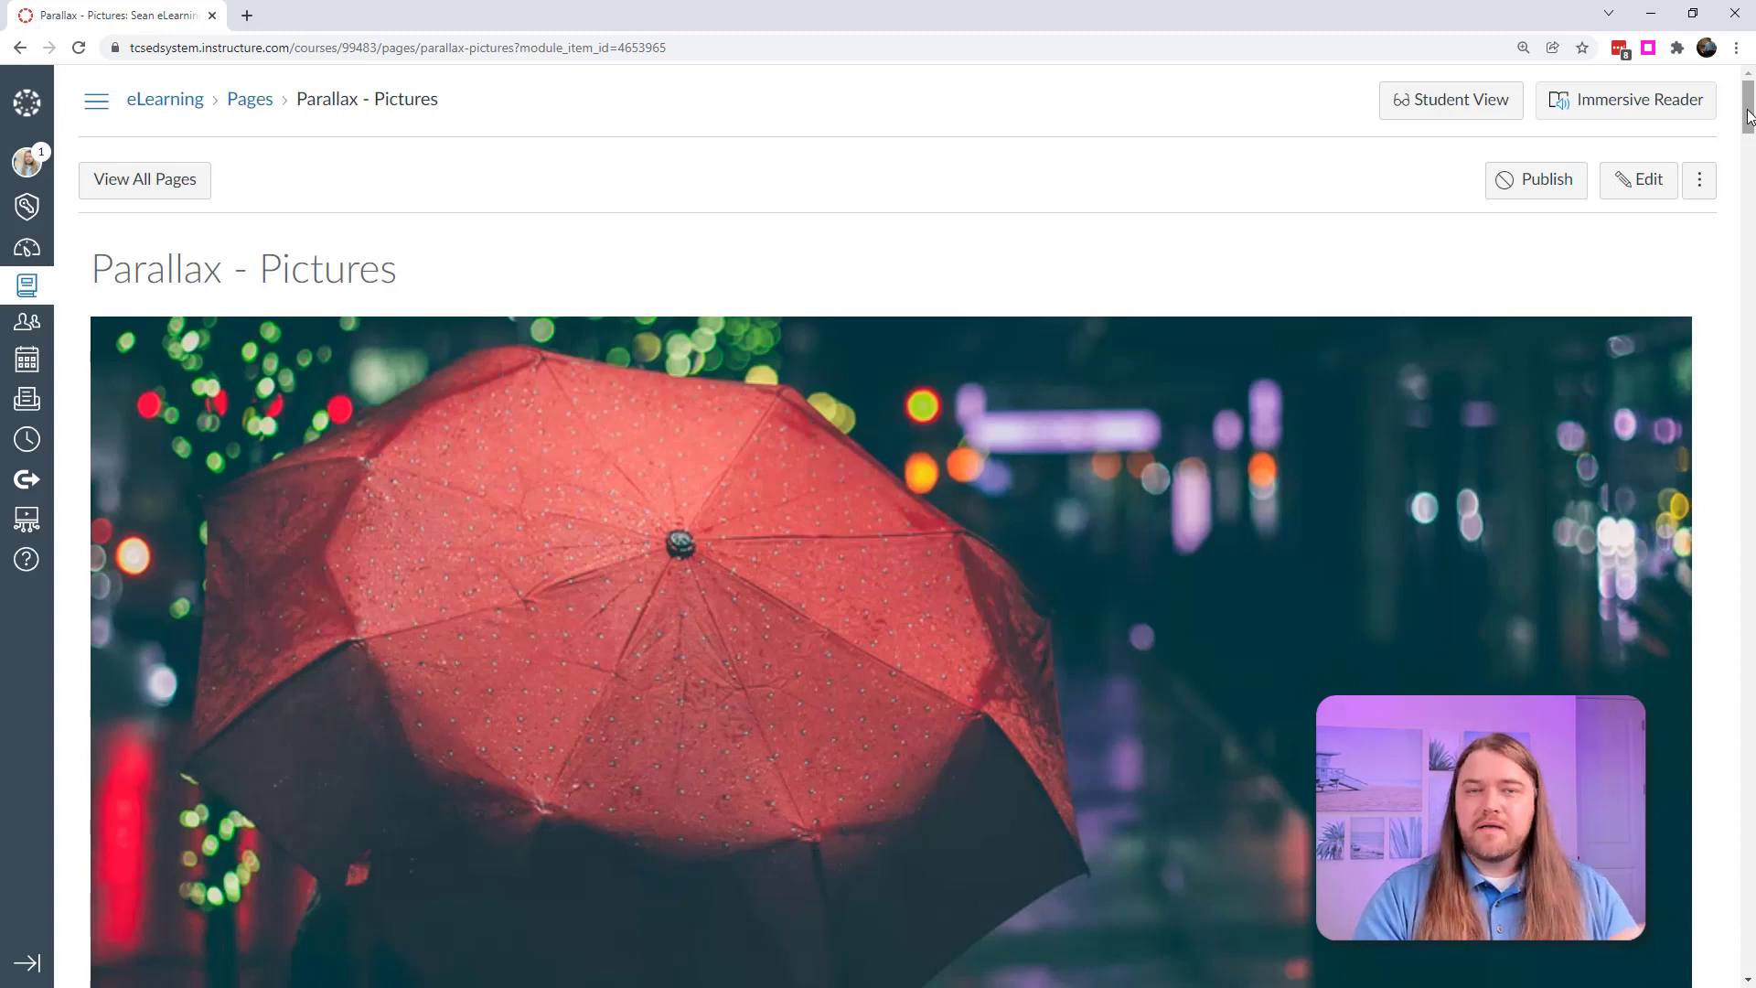
drag(1748, 115, 1751, 334)
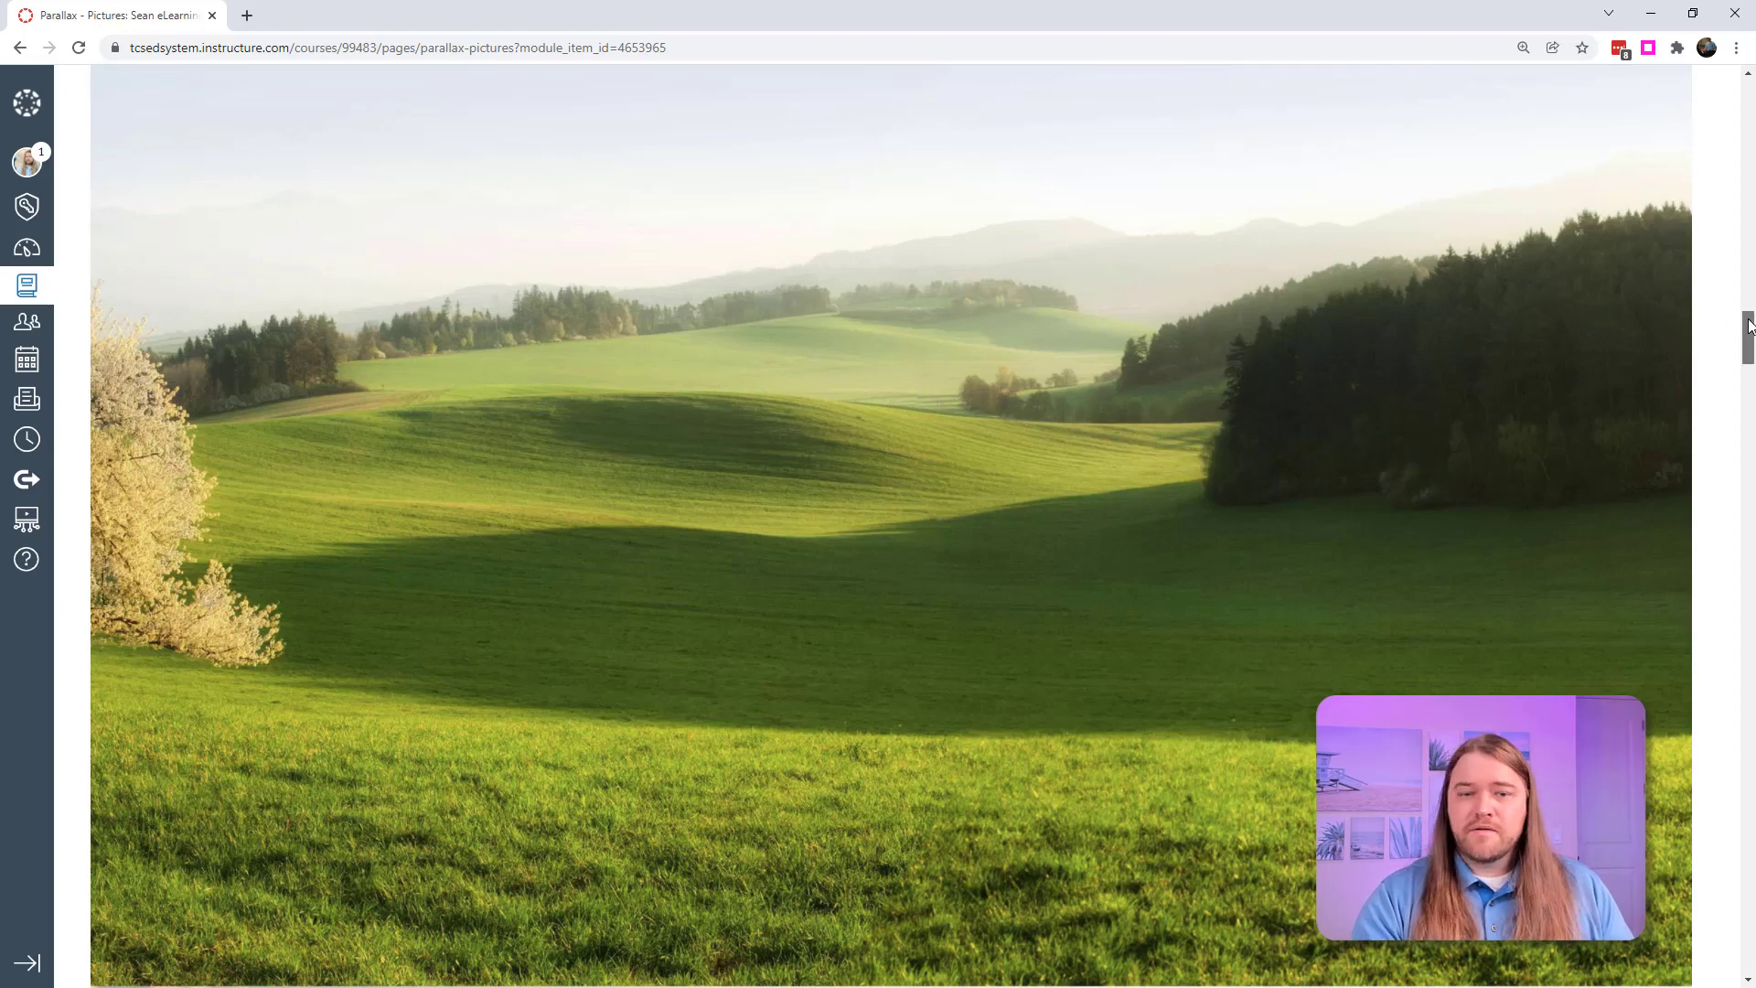
Scroll past the umbrella photos to the bottom of Pictures and go on to Parallax - Simple.
drag(1750, 334, 1750, 530)
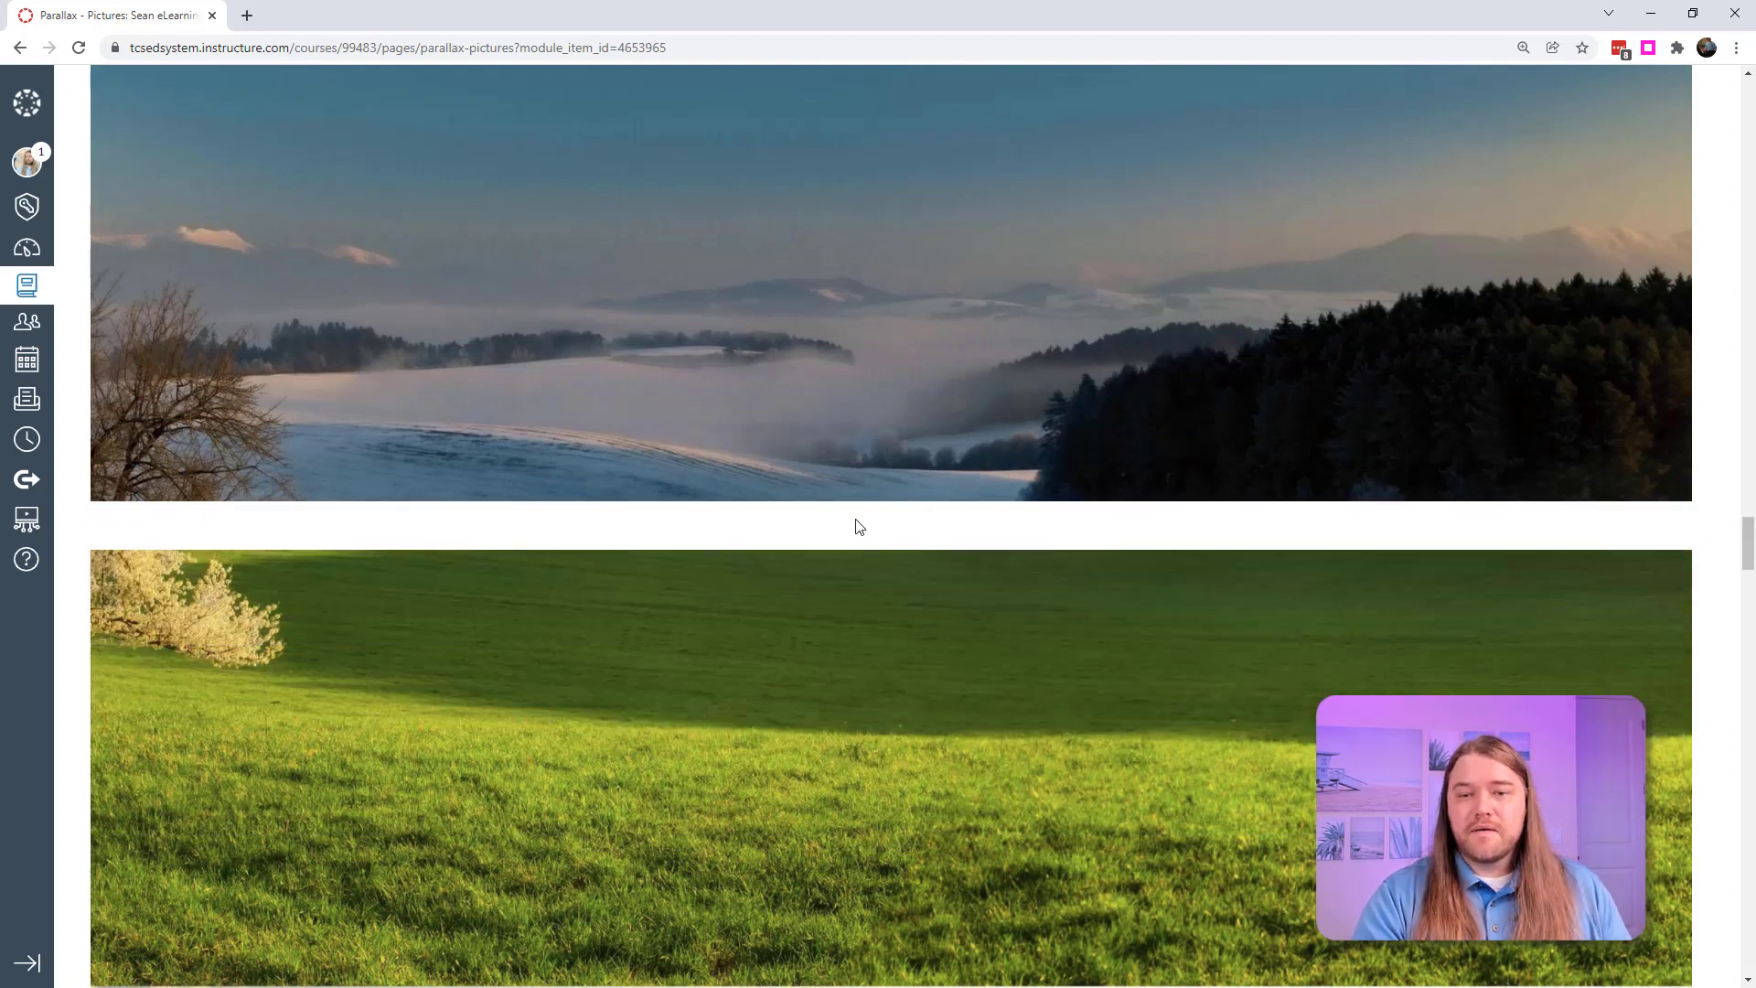
drag(1751, 539, 1749, 956)
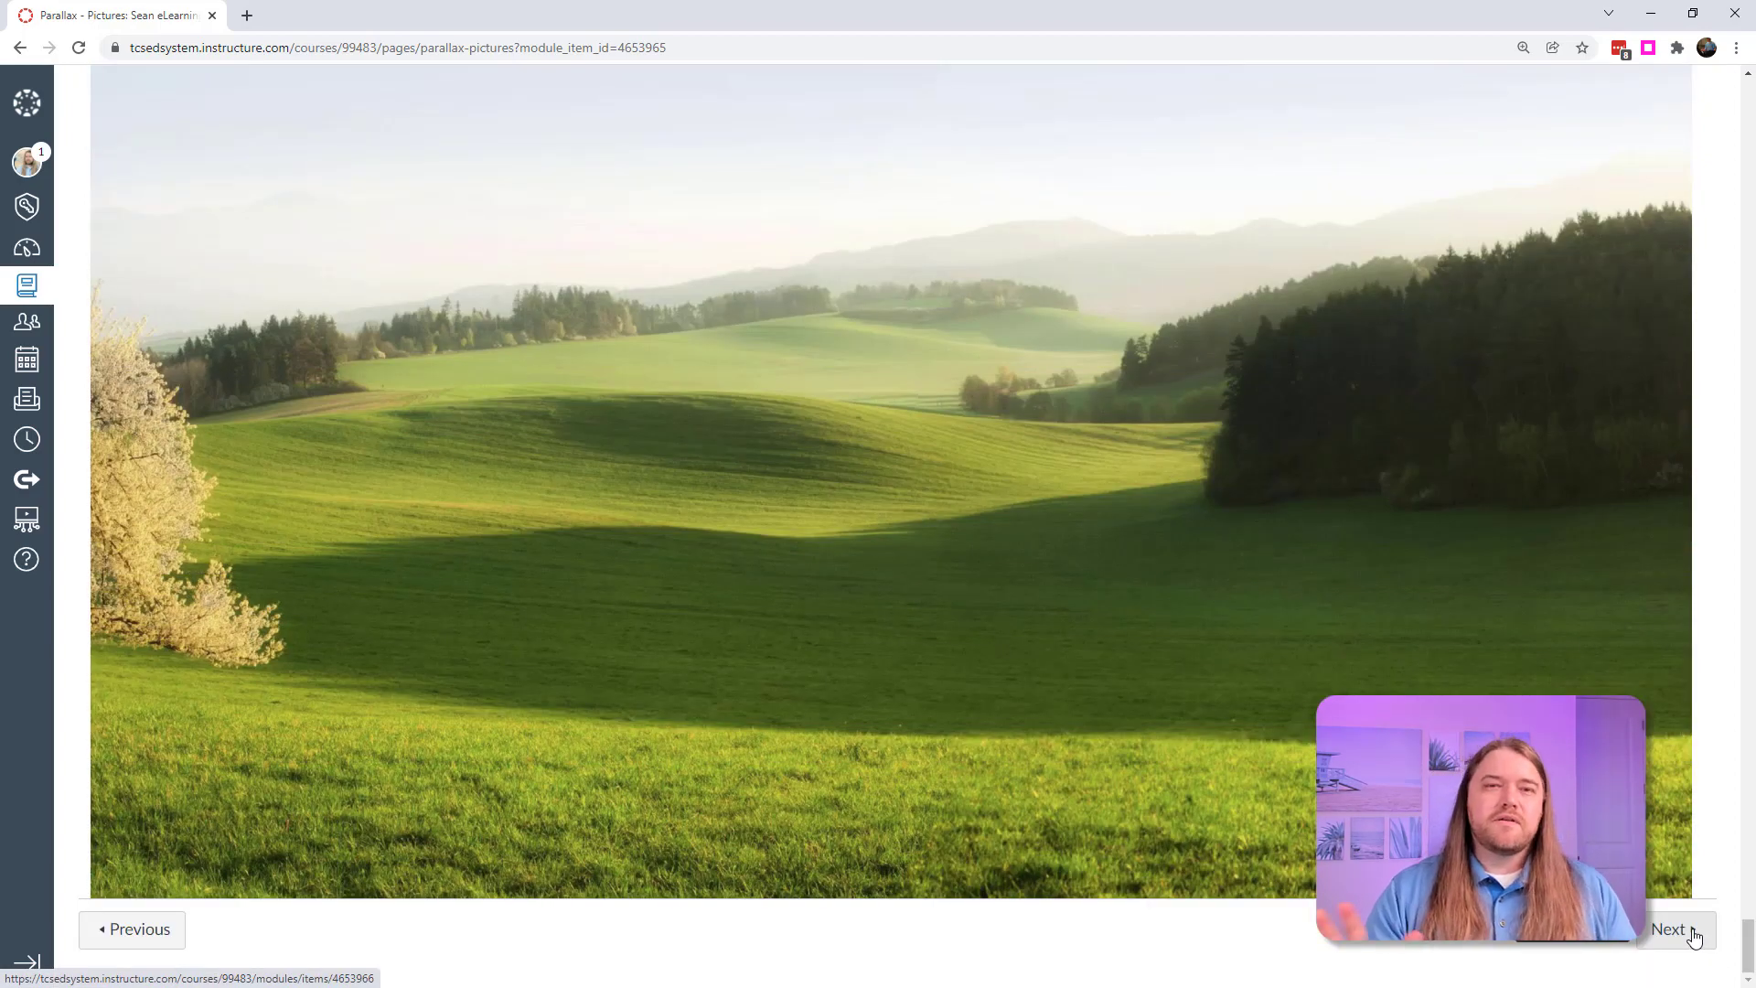
click(1674, 929)
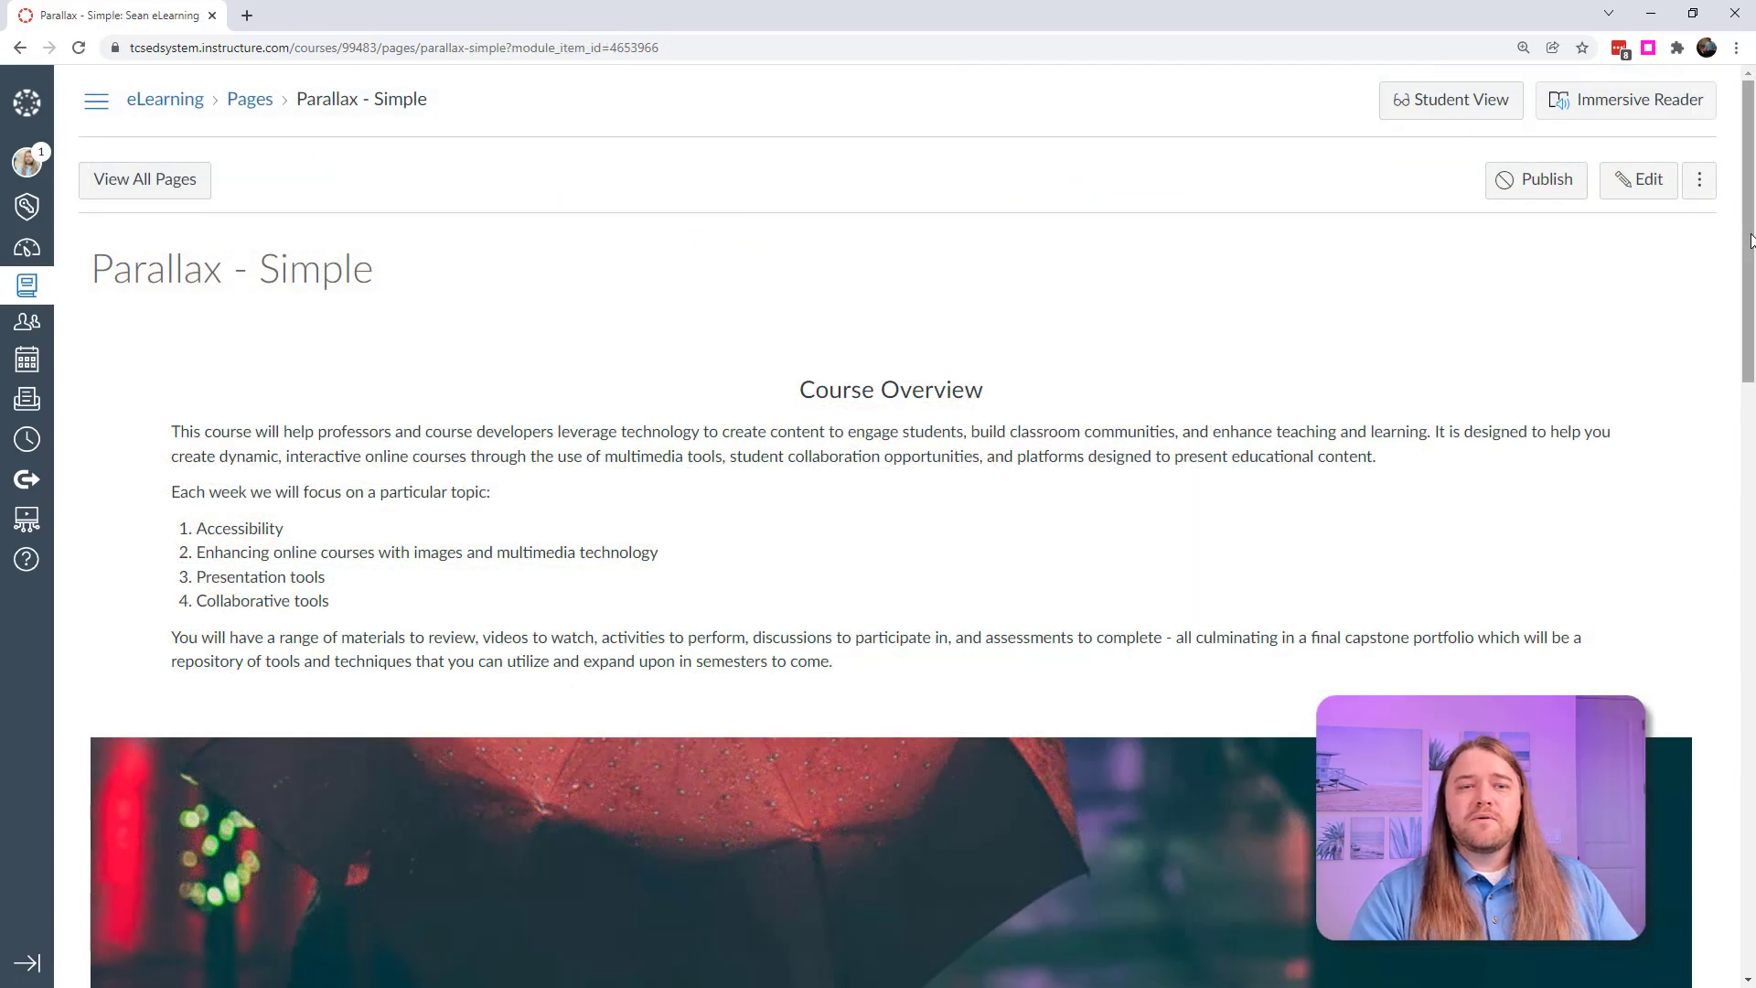
Scroll down Parallax - Simple, selecting the Institutional and Program Learning Goals text along the way.
drag(1750, 239, 1752, 503)
drag(643, 311, 853, 297)
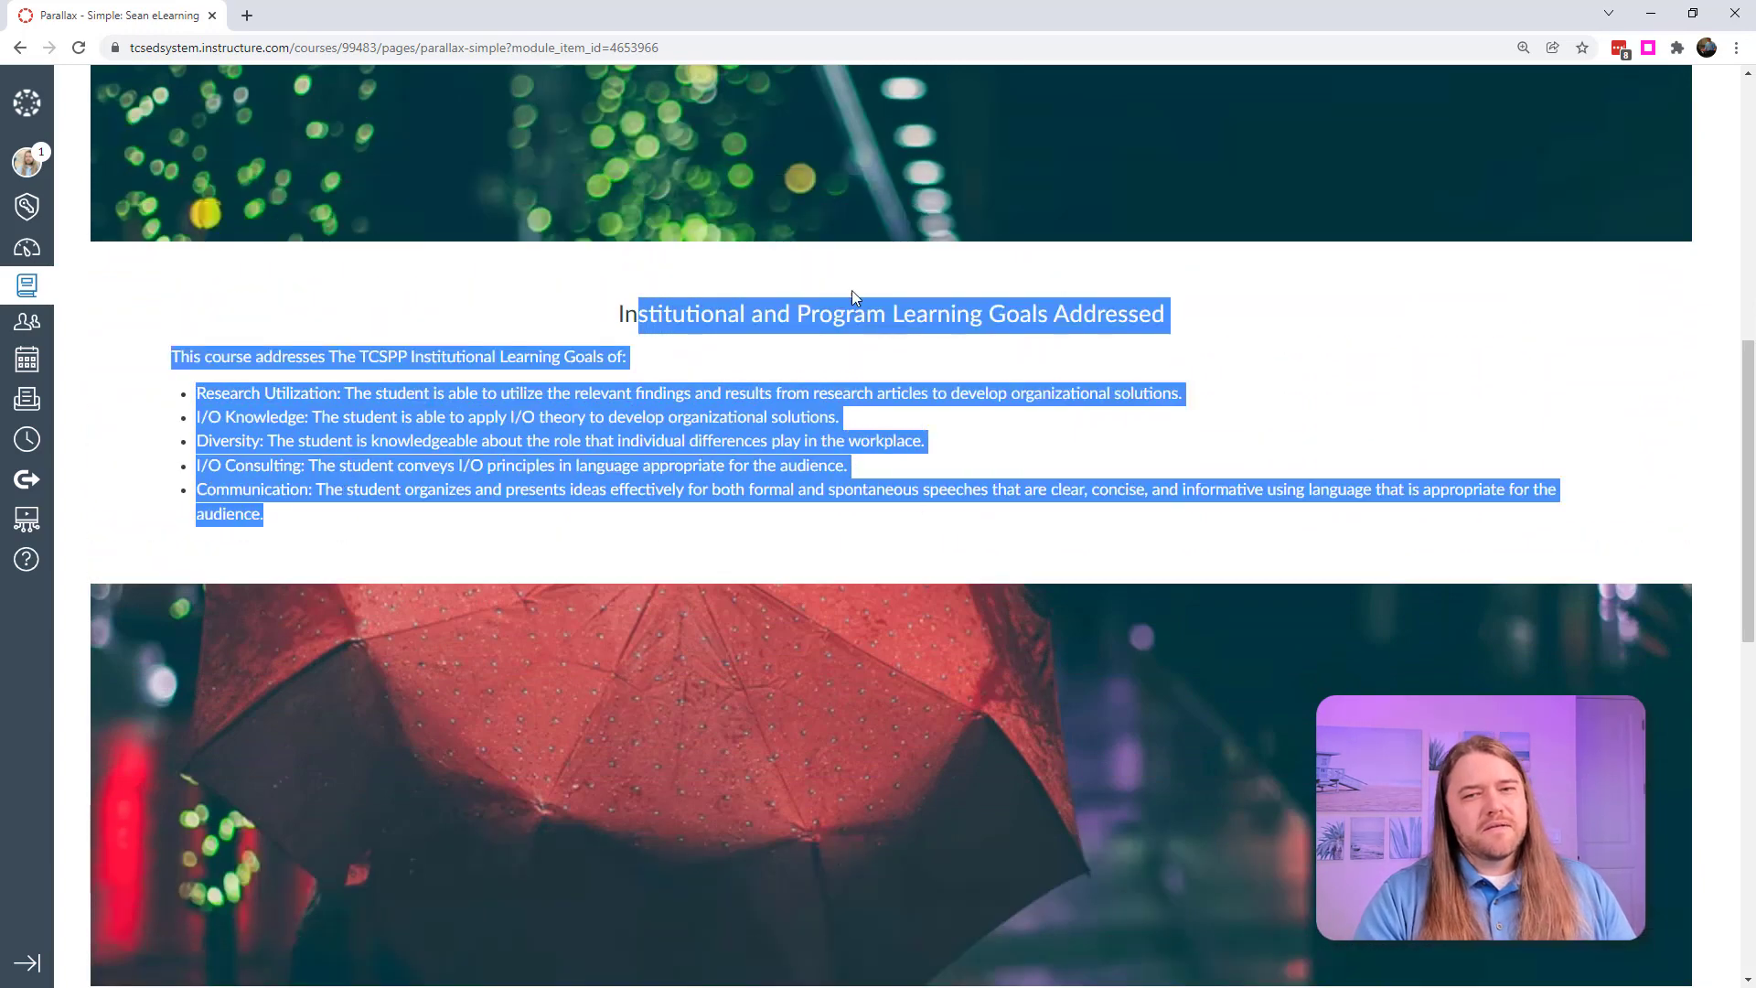
drag(1753, 445, 1753, 812)
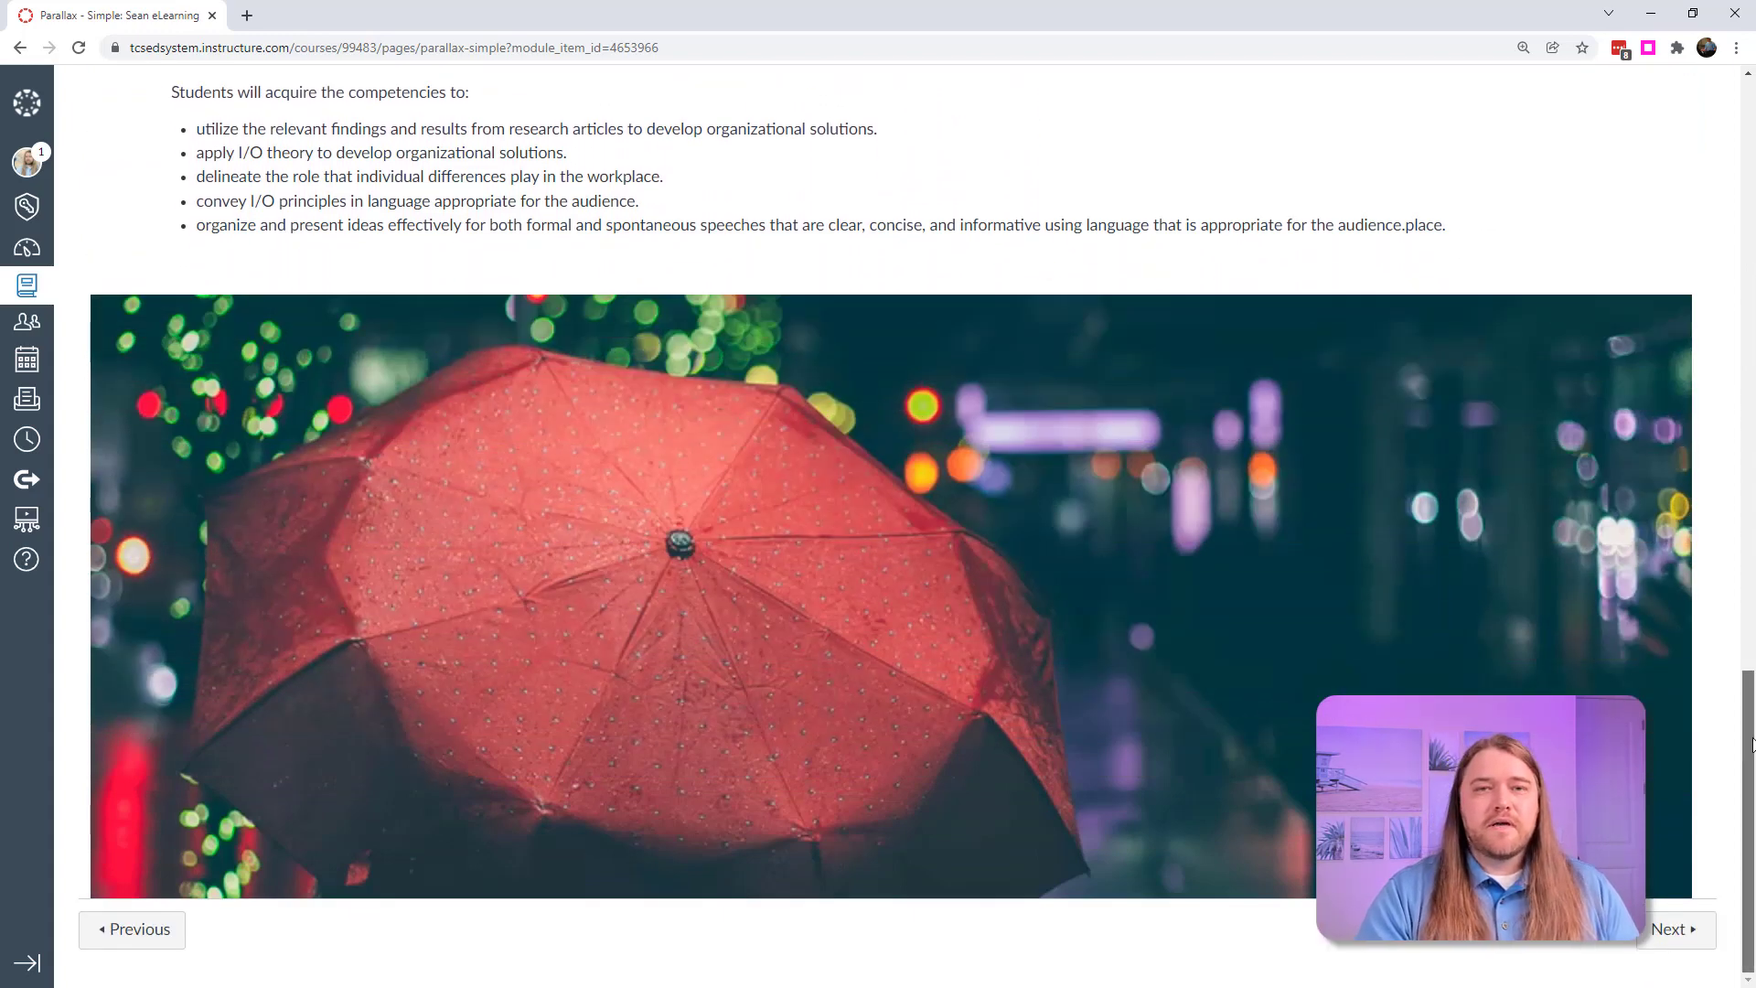
scroll(1753, 742, up, 7)
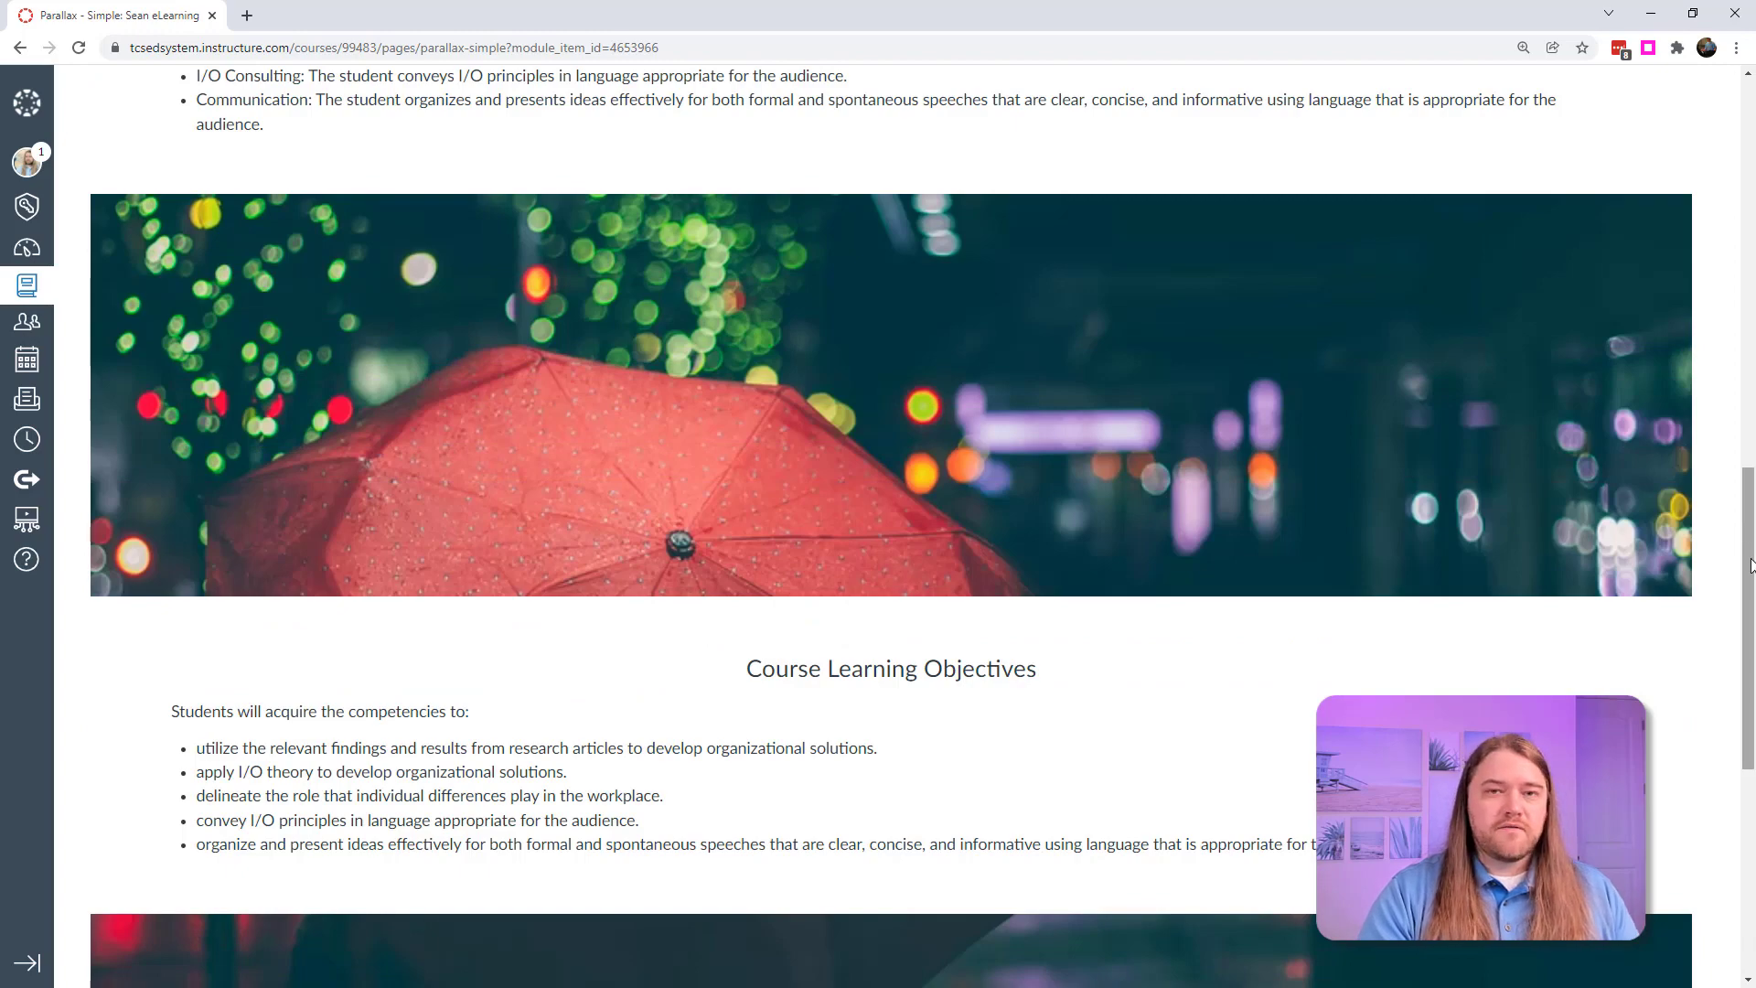
scroll(1751, 565, up, 5)
scroll(1748, 631, down, 6)
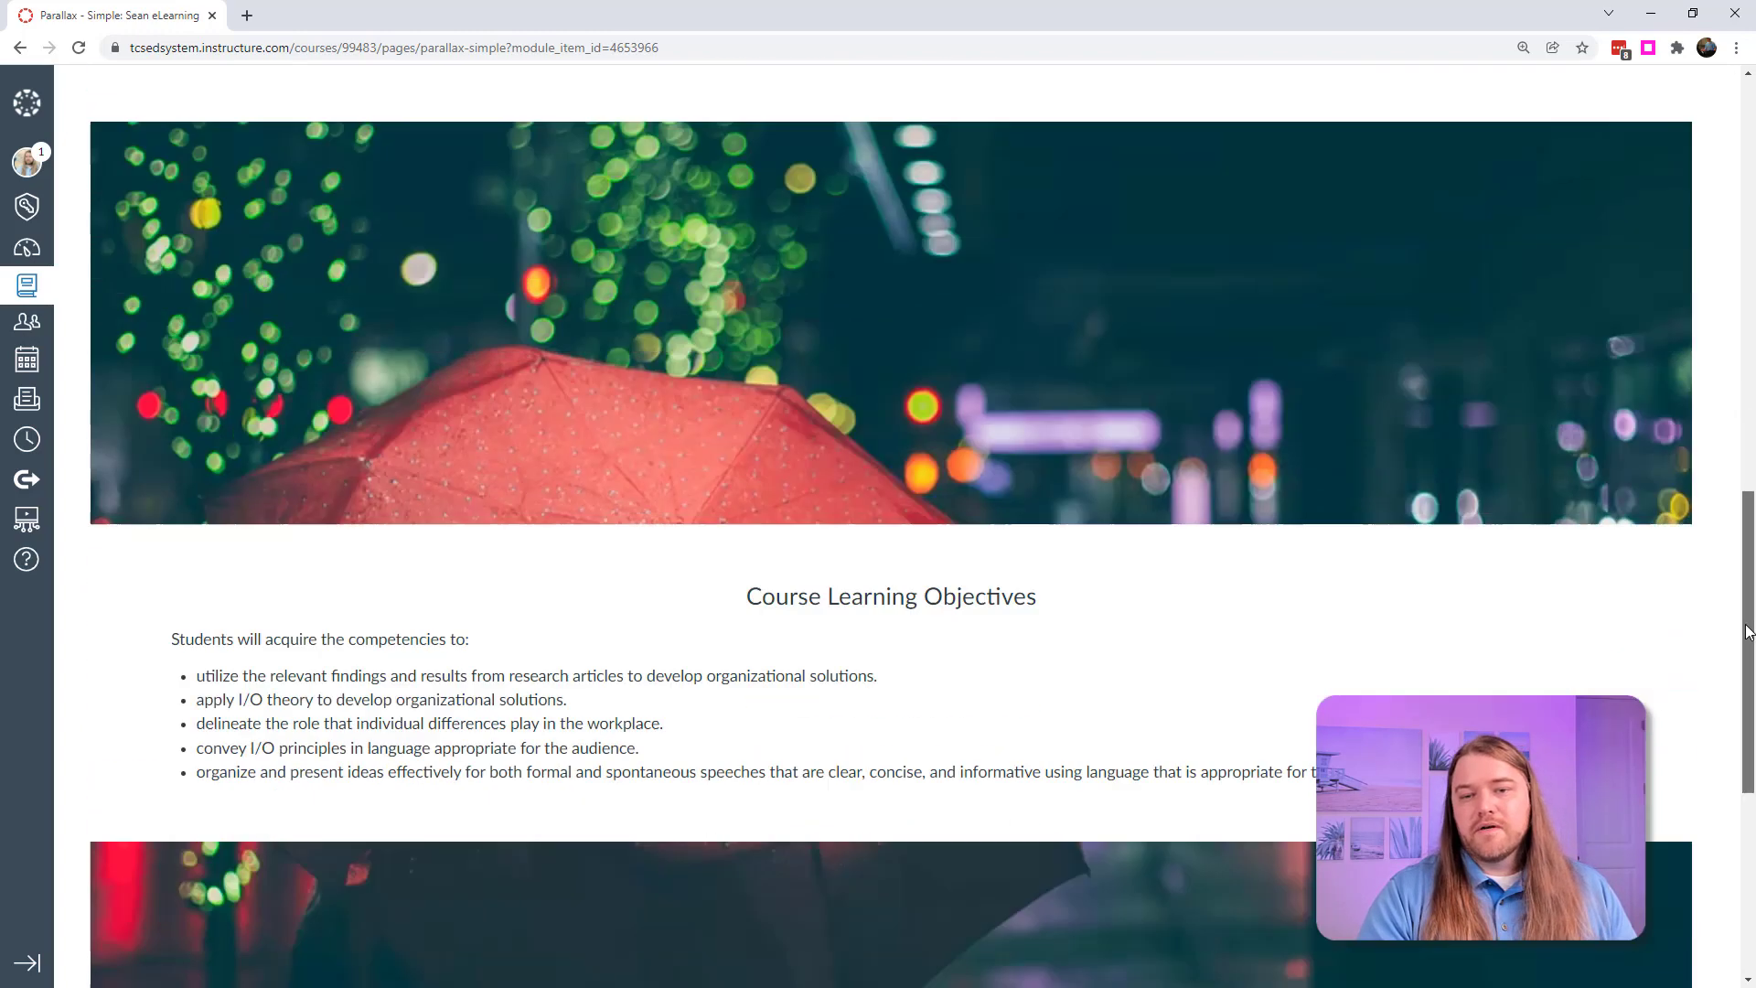
scroll(1748, 631, down, 6)
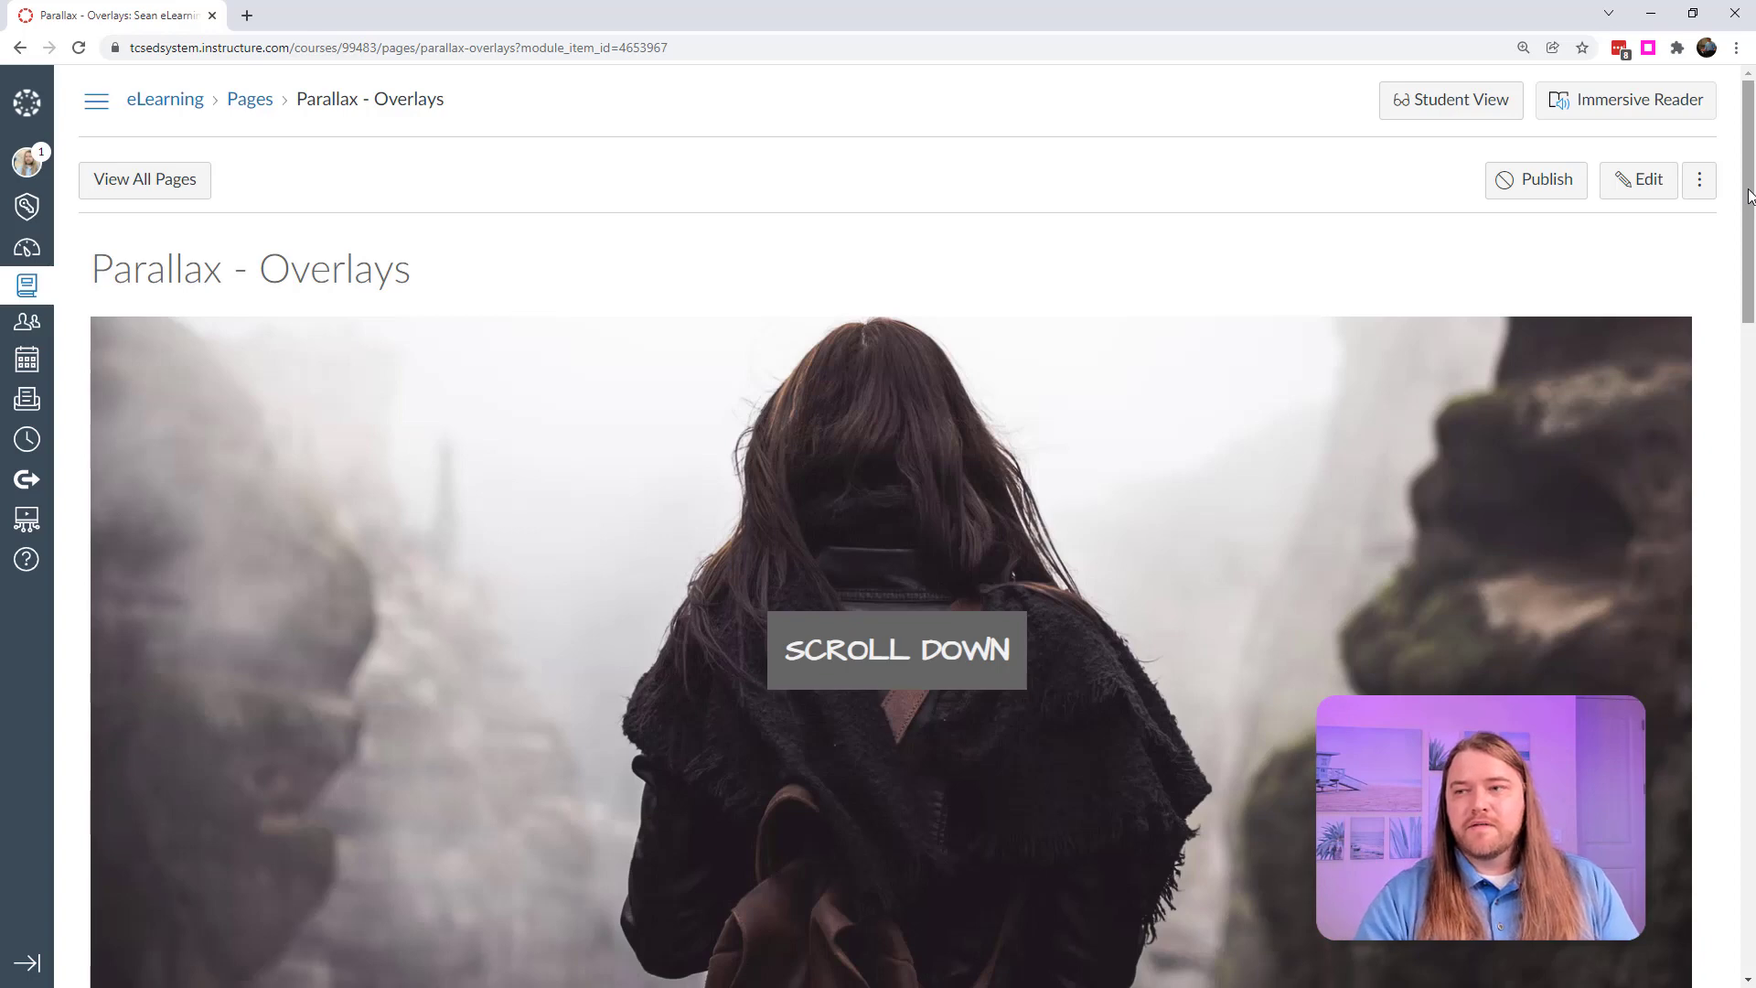
Scroll down Parallax - Overlays and briefly select the Parallax Scrolling caption.
drag(1748, 195, 1746, 241)
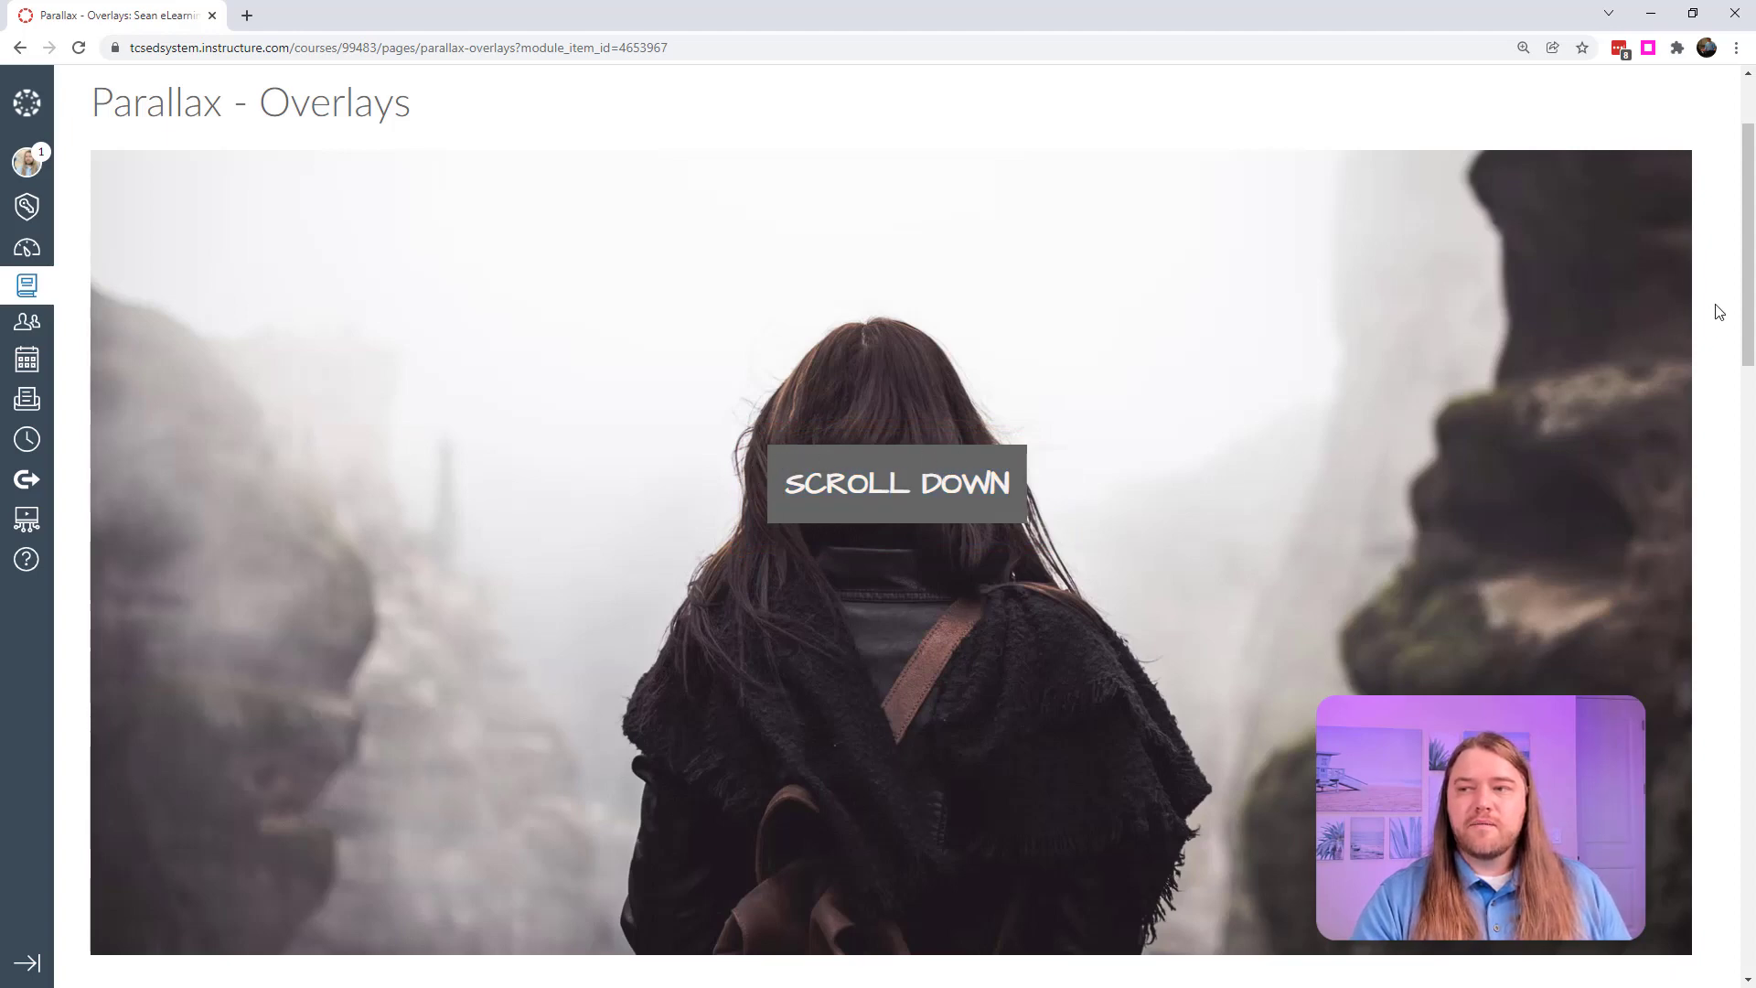
scroll(1741, 292, down, 8)
drag(1754, 403, 1753, 494)
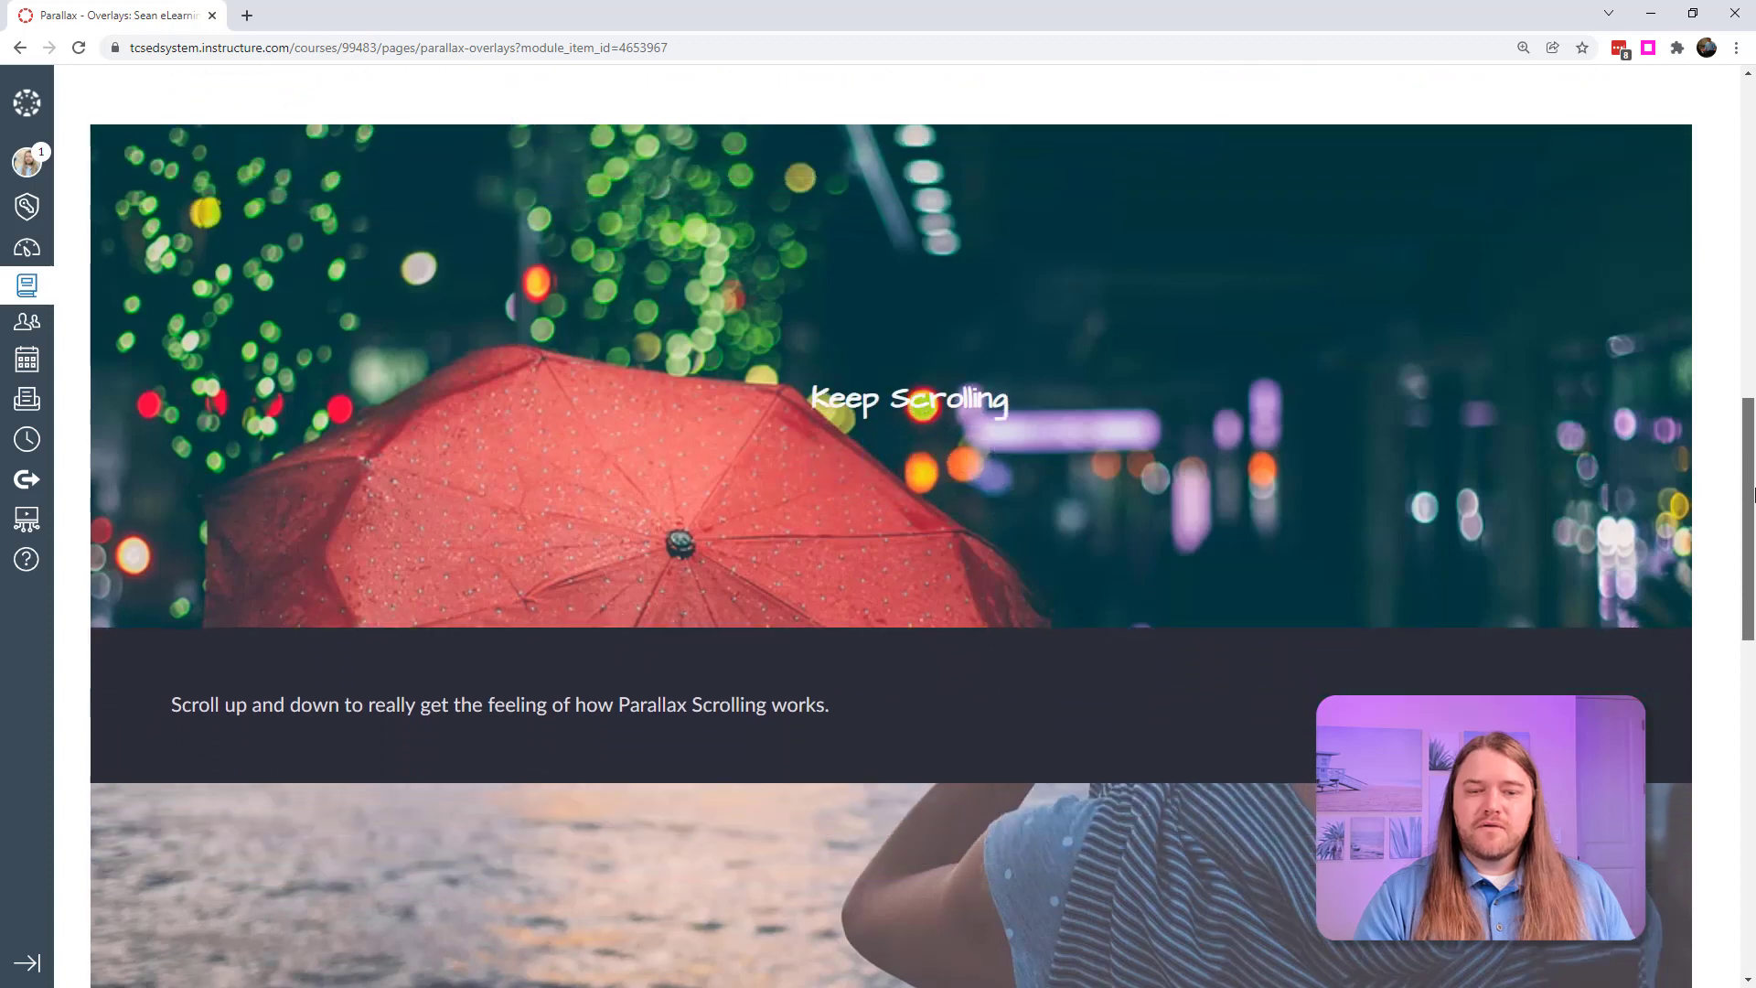
scroll(291, 549, down, 2)
drag(170, 556, 820, 573)
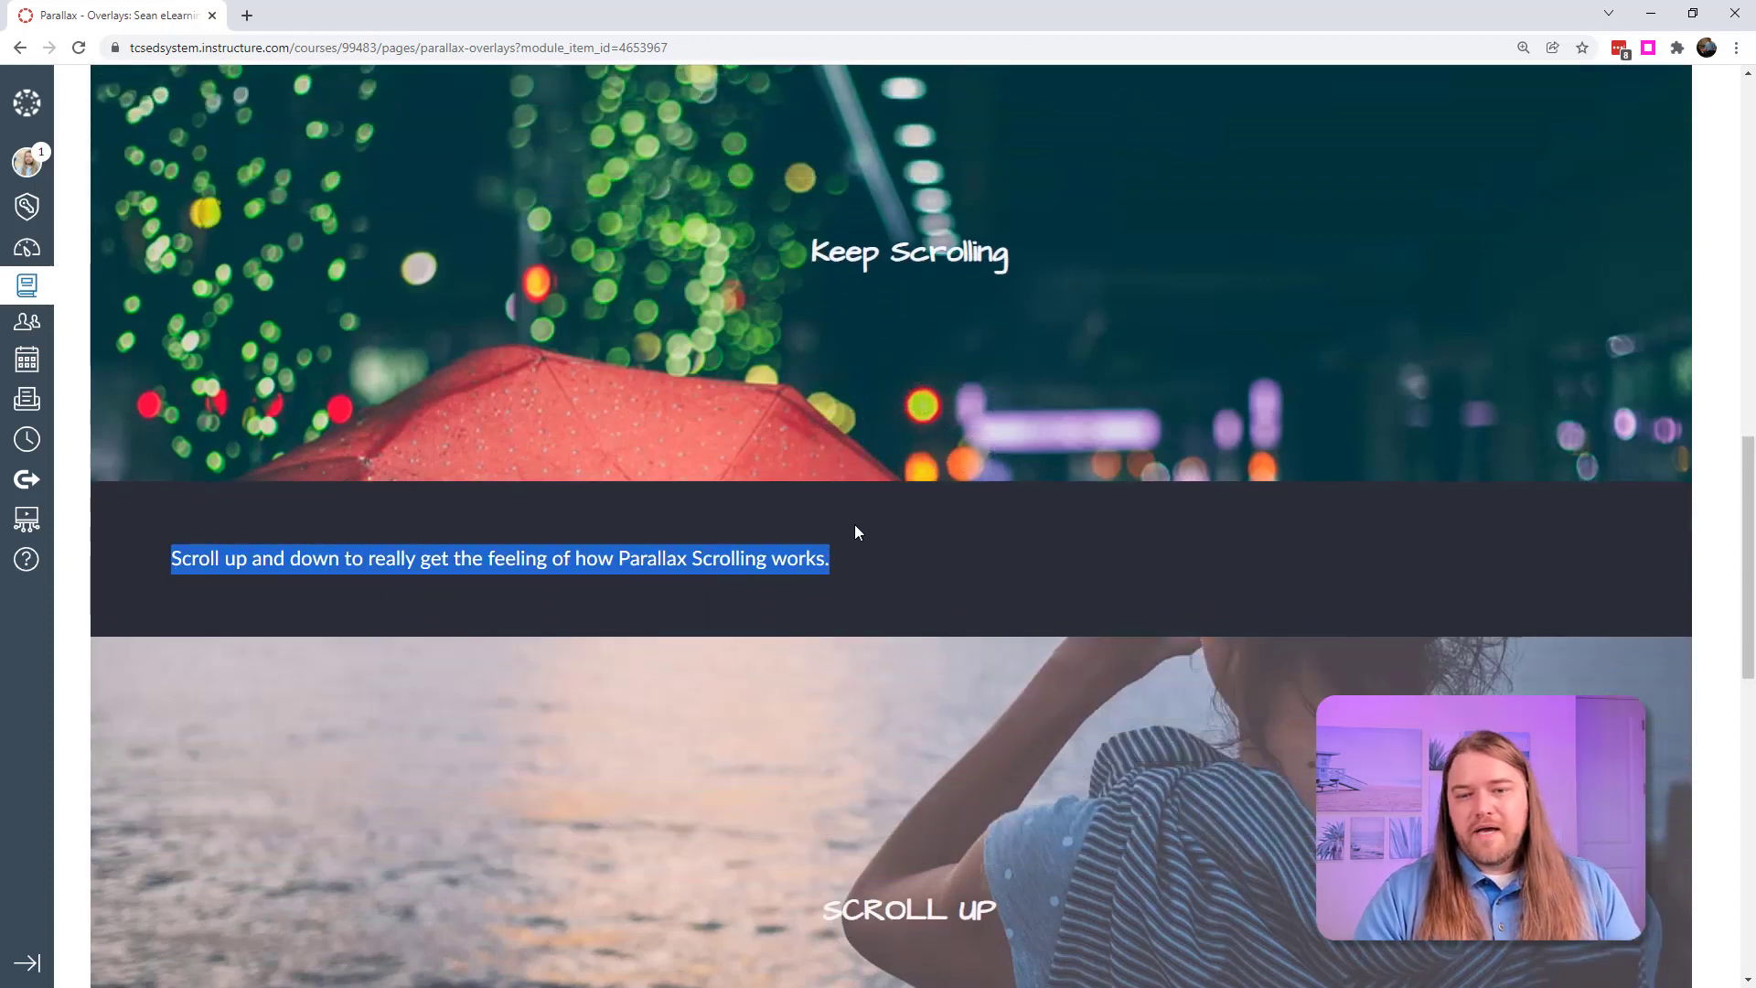
click(801, 551)
Highlight the SCROLL UP and HAVE FUN!! headings, then advance to Parallax - Text Overlay.
scroll(1130, 463, down, 4)
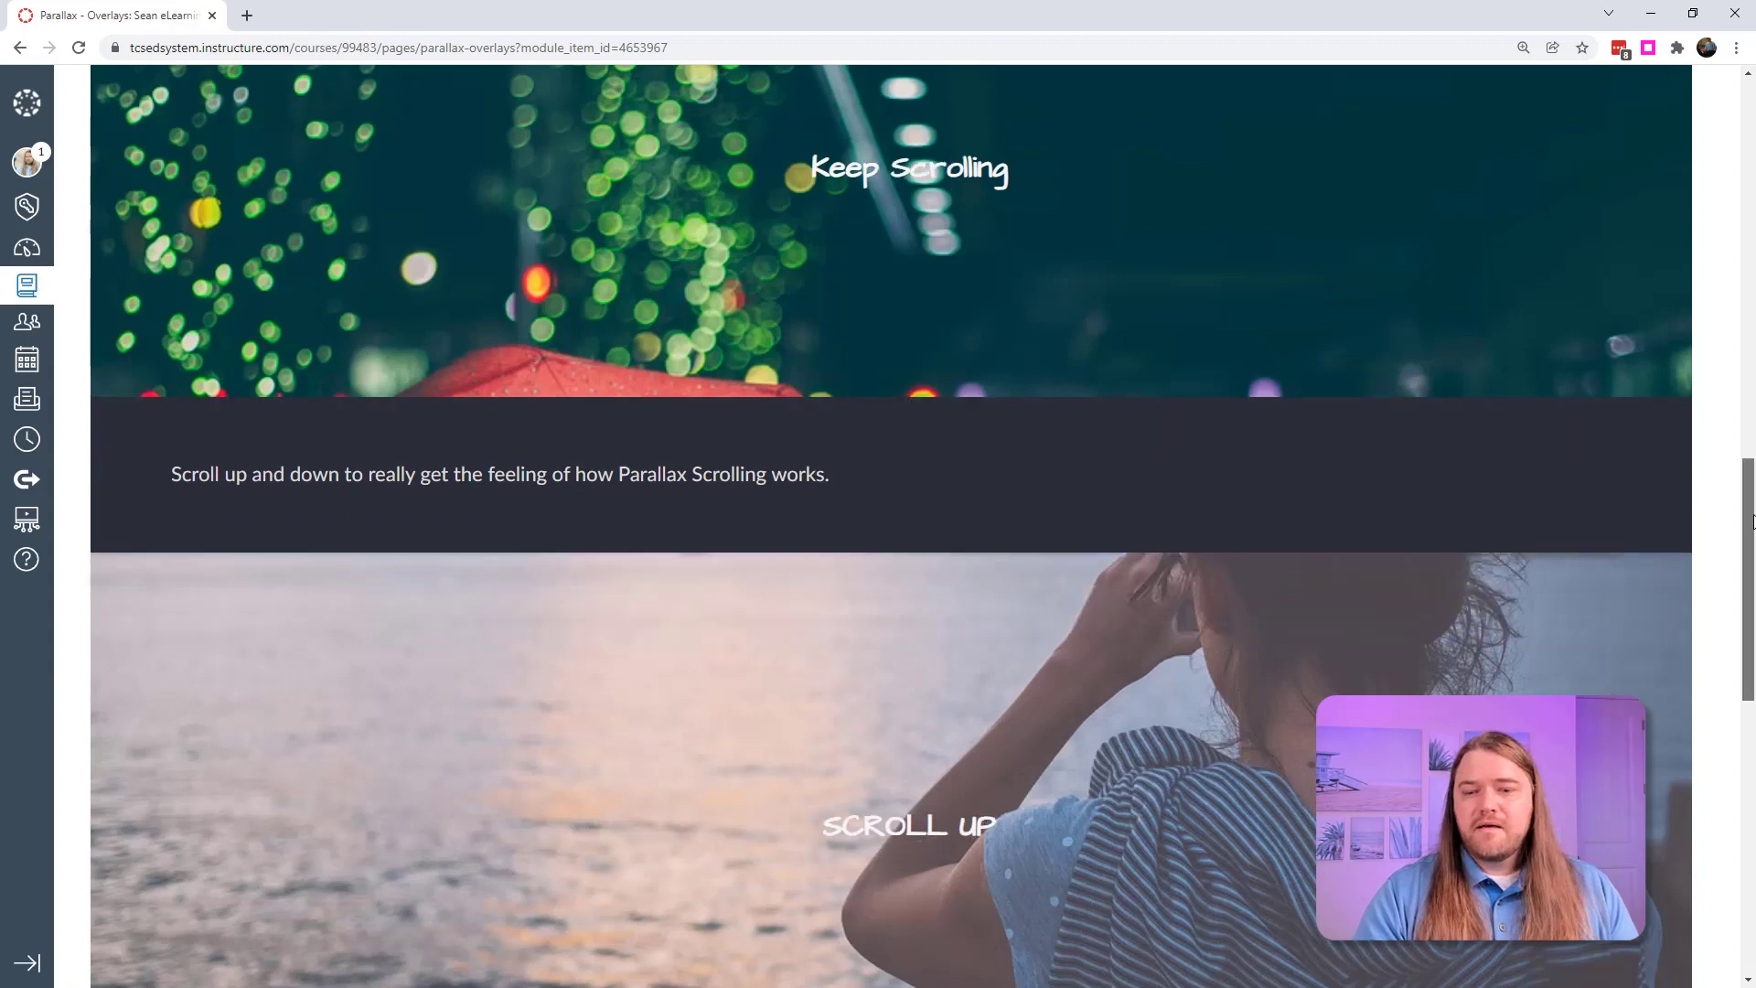
drag(843, 573, 1006, 574)
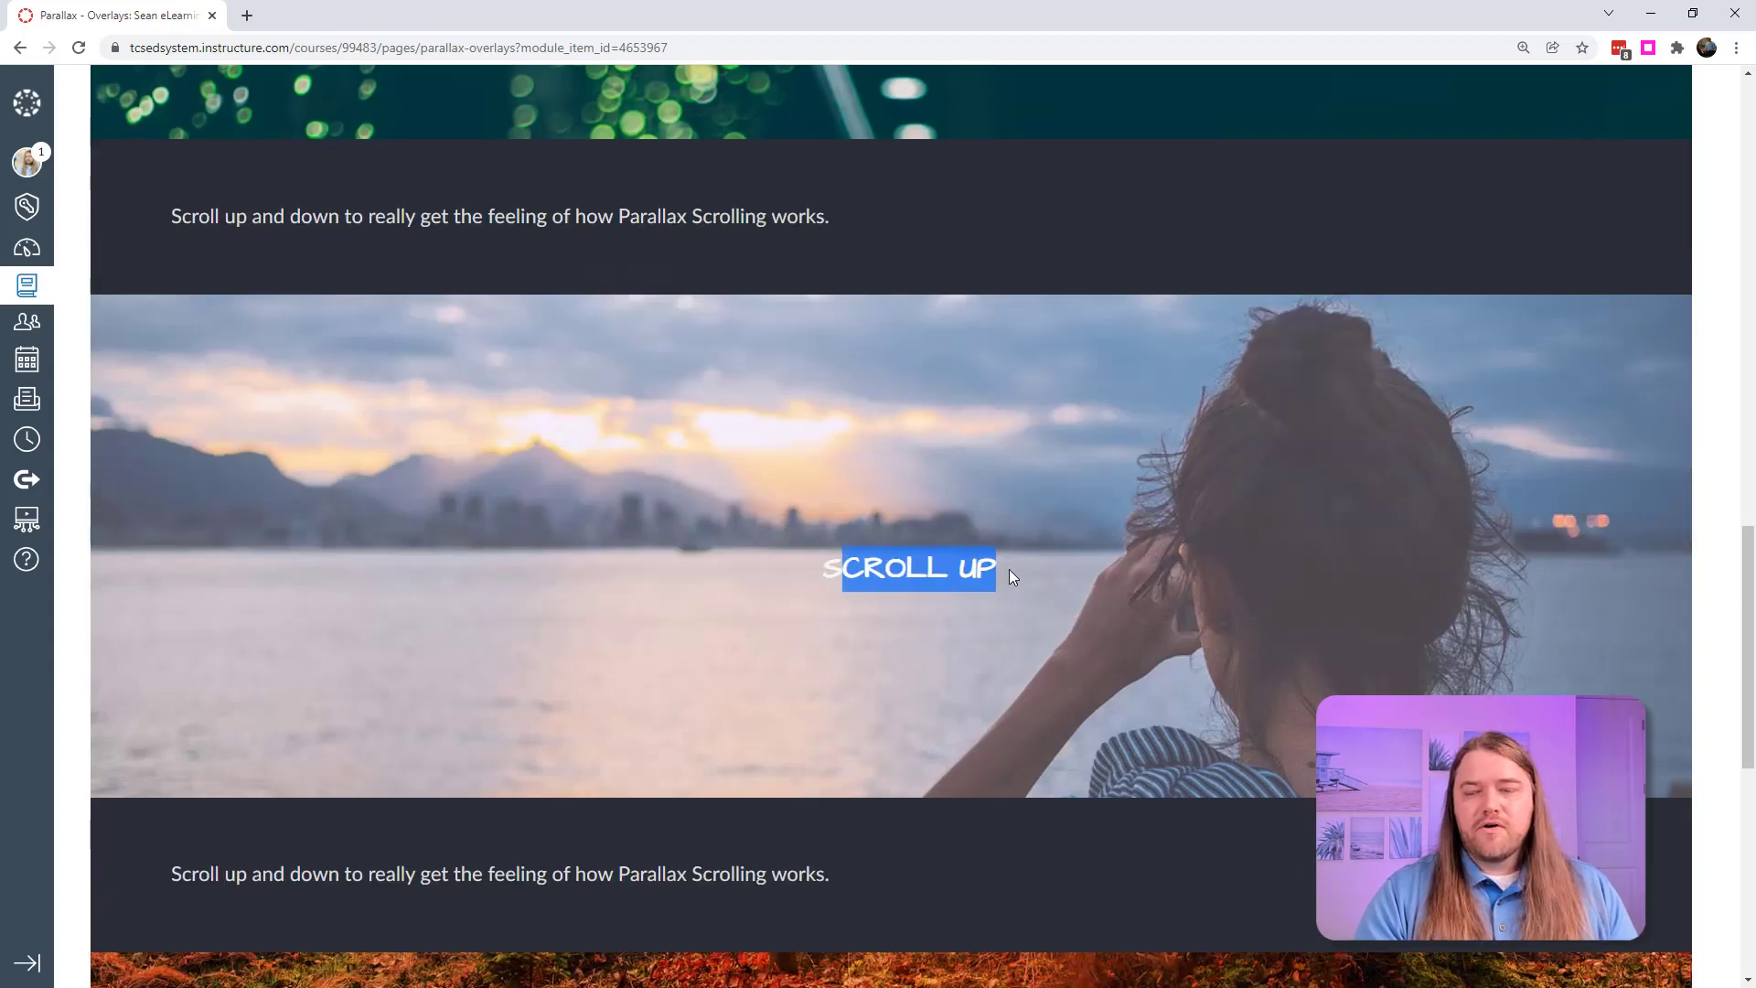
drag(822, 574, 993, 573)
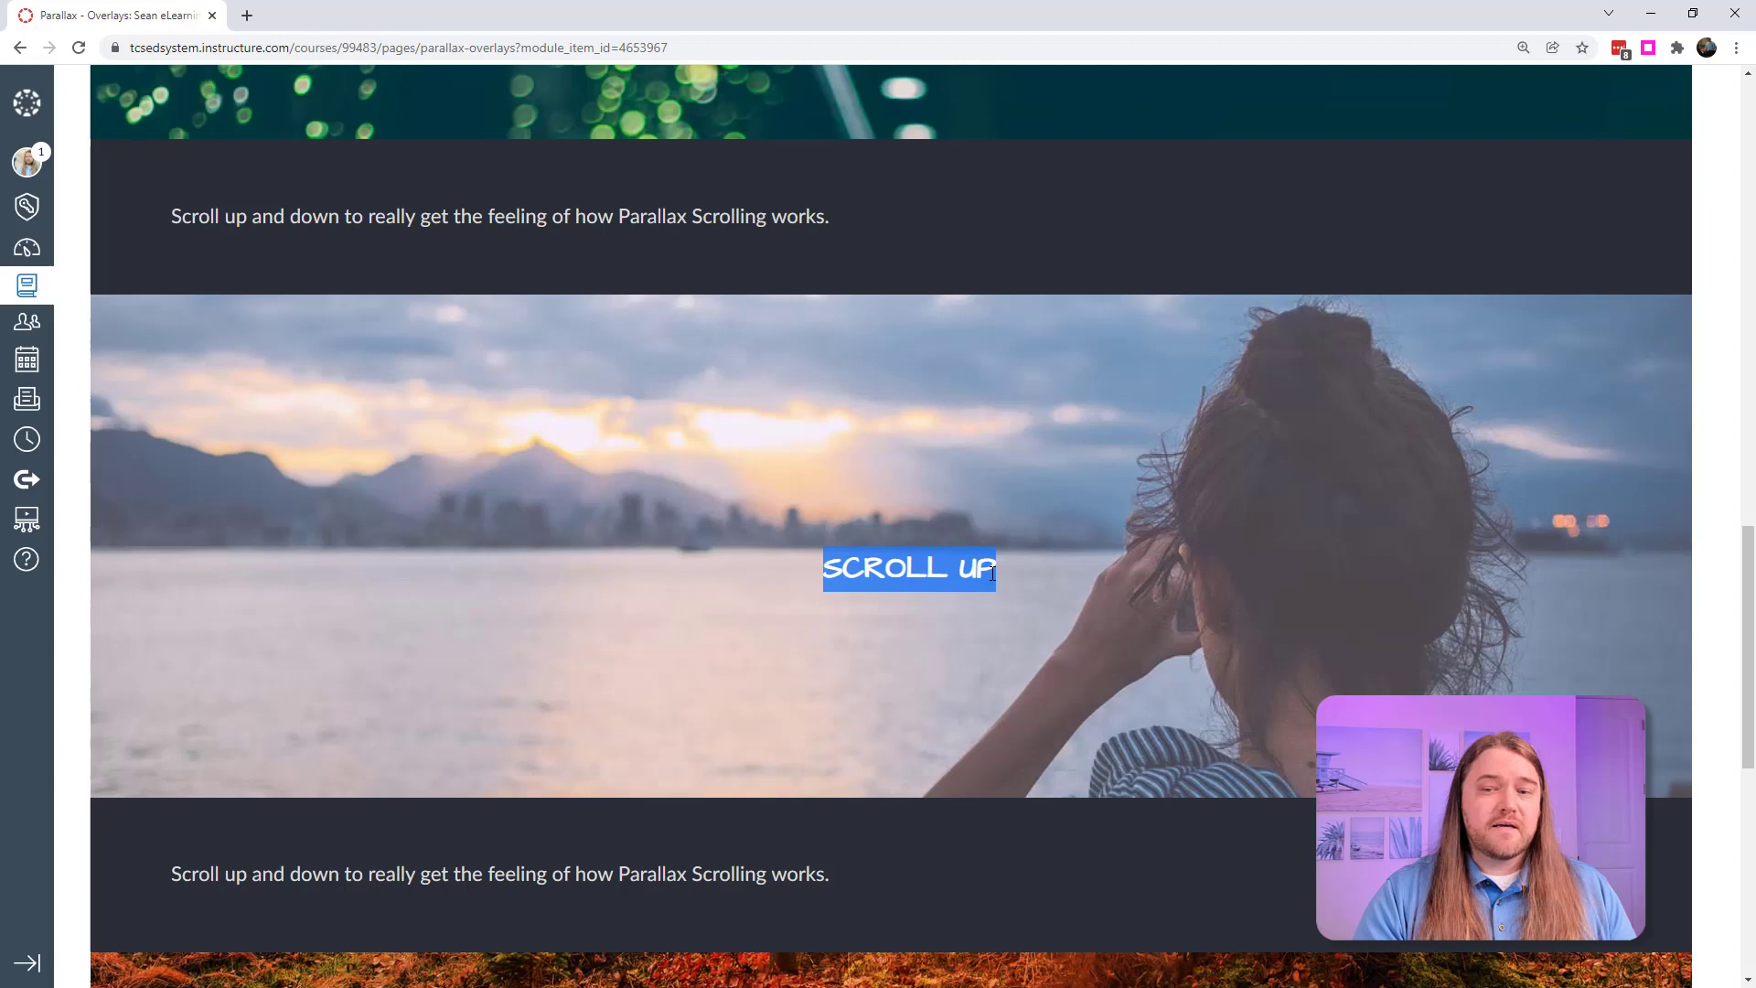
click(985, 566)
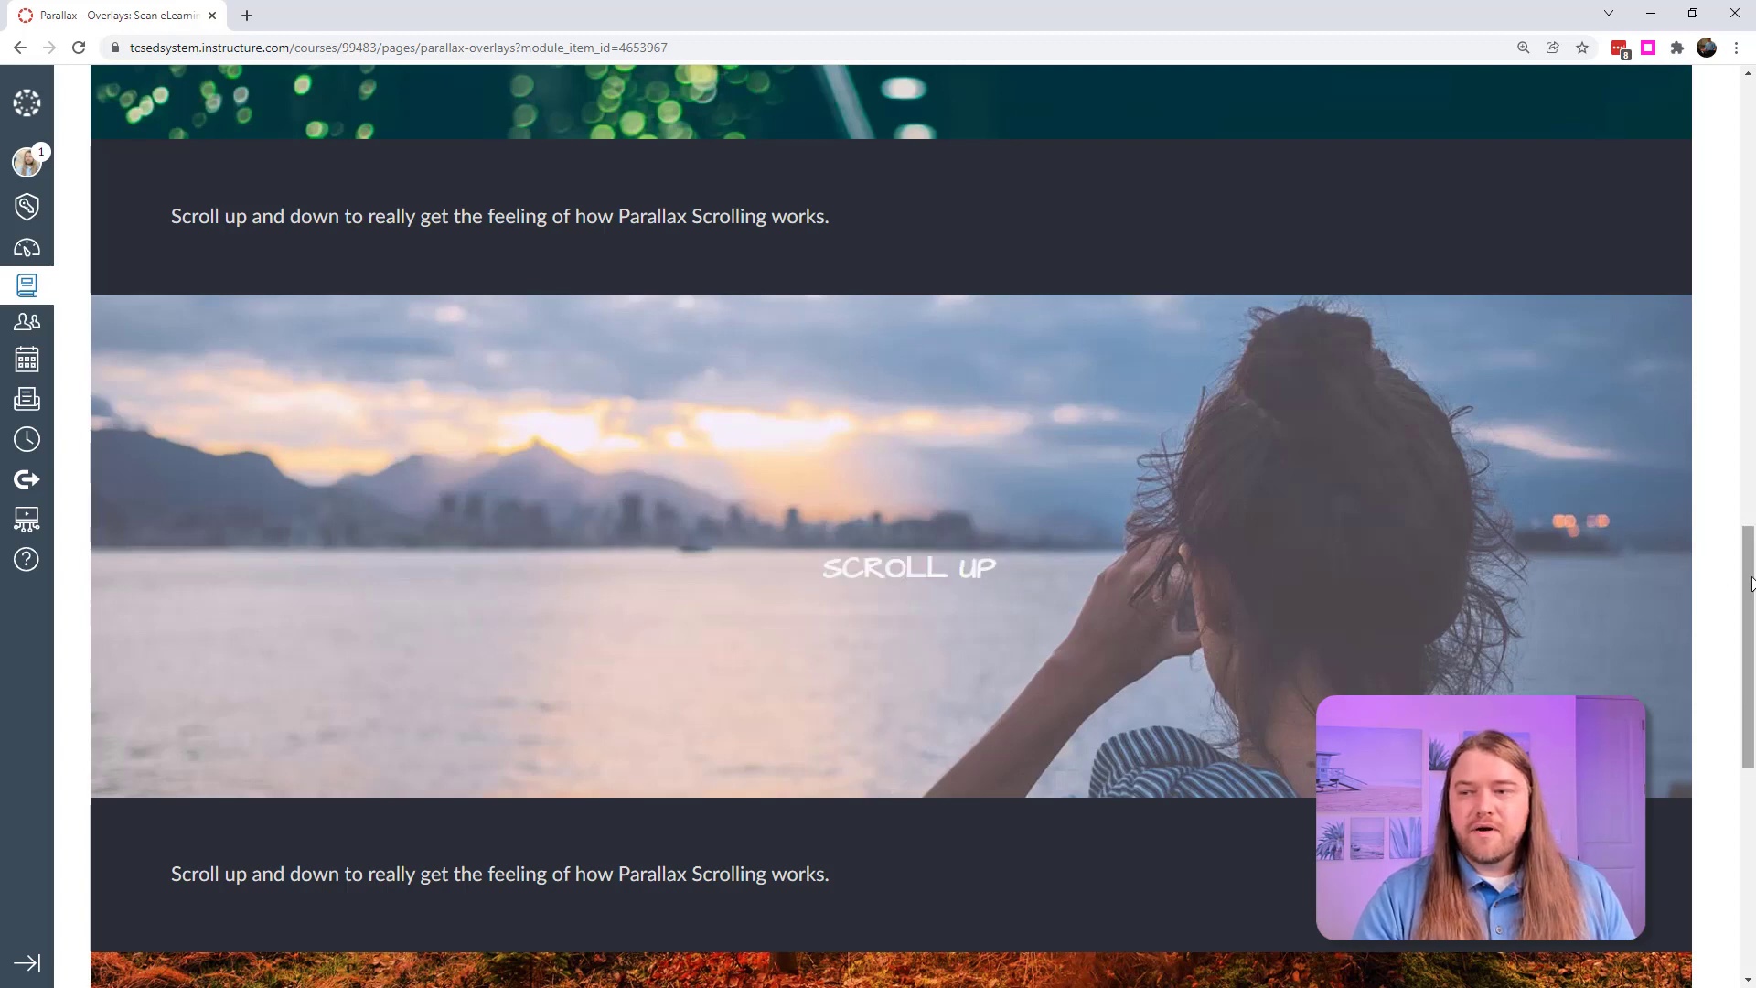
drag(1747, 579, 1750, 800)
drag(764, 585, 1138, 586)
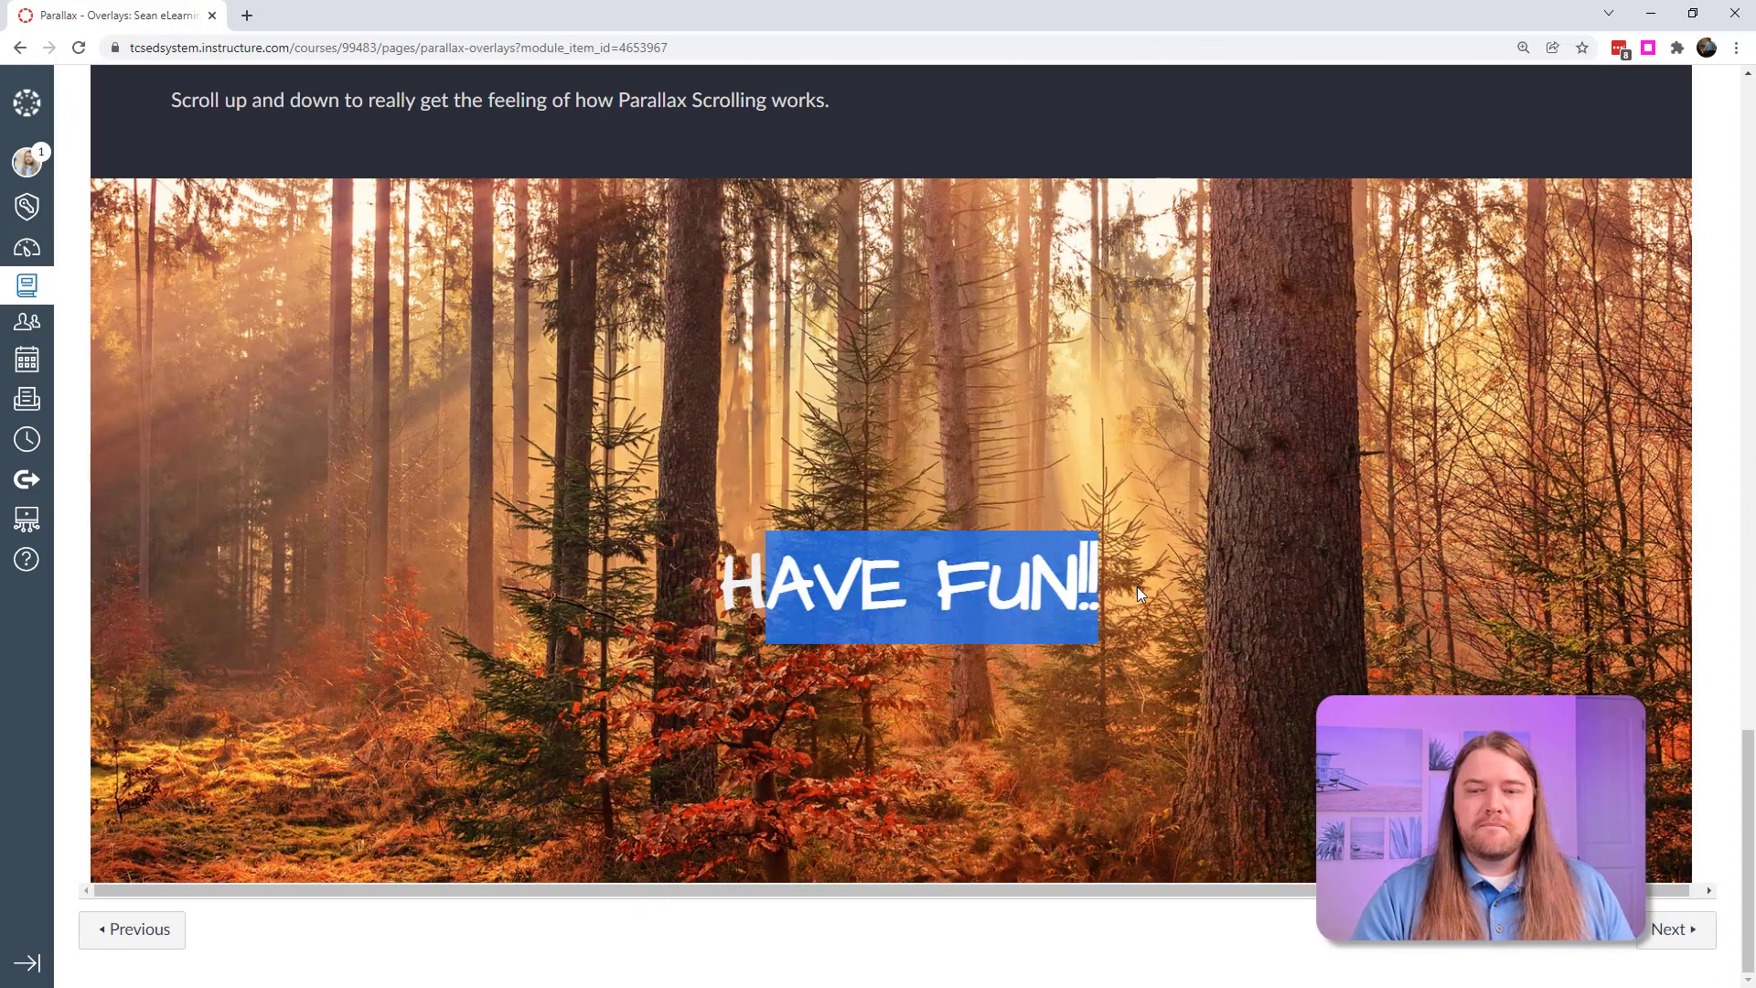
click(1138, 586)
click(1683, 929)
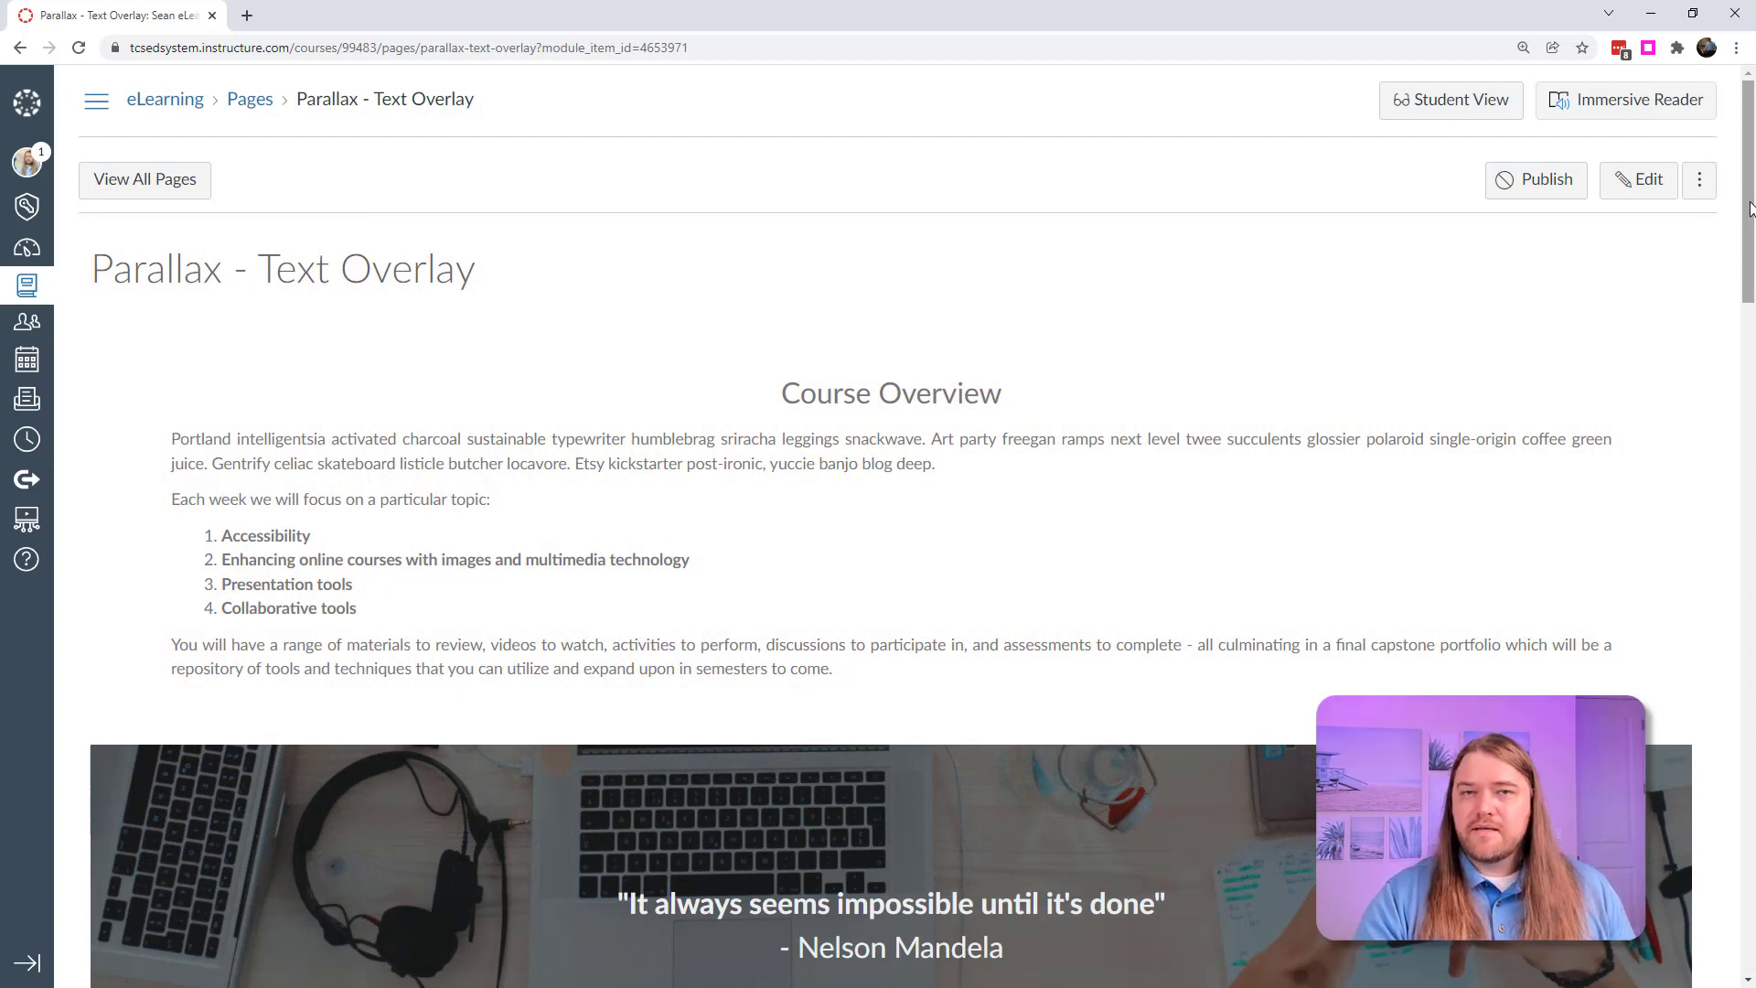
Scroll to the first photo banner and select its two overlaid quotes.
drag(1751, 208, 1615, 387)
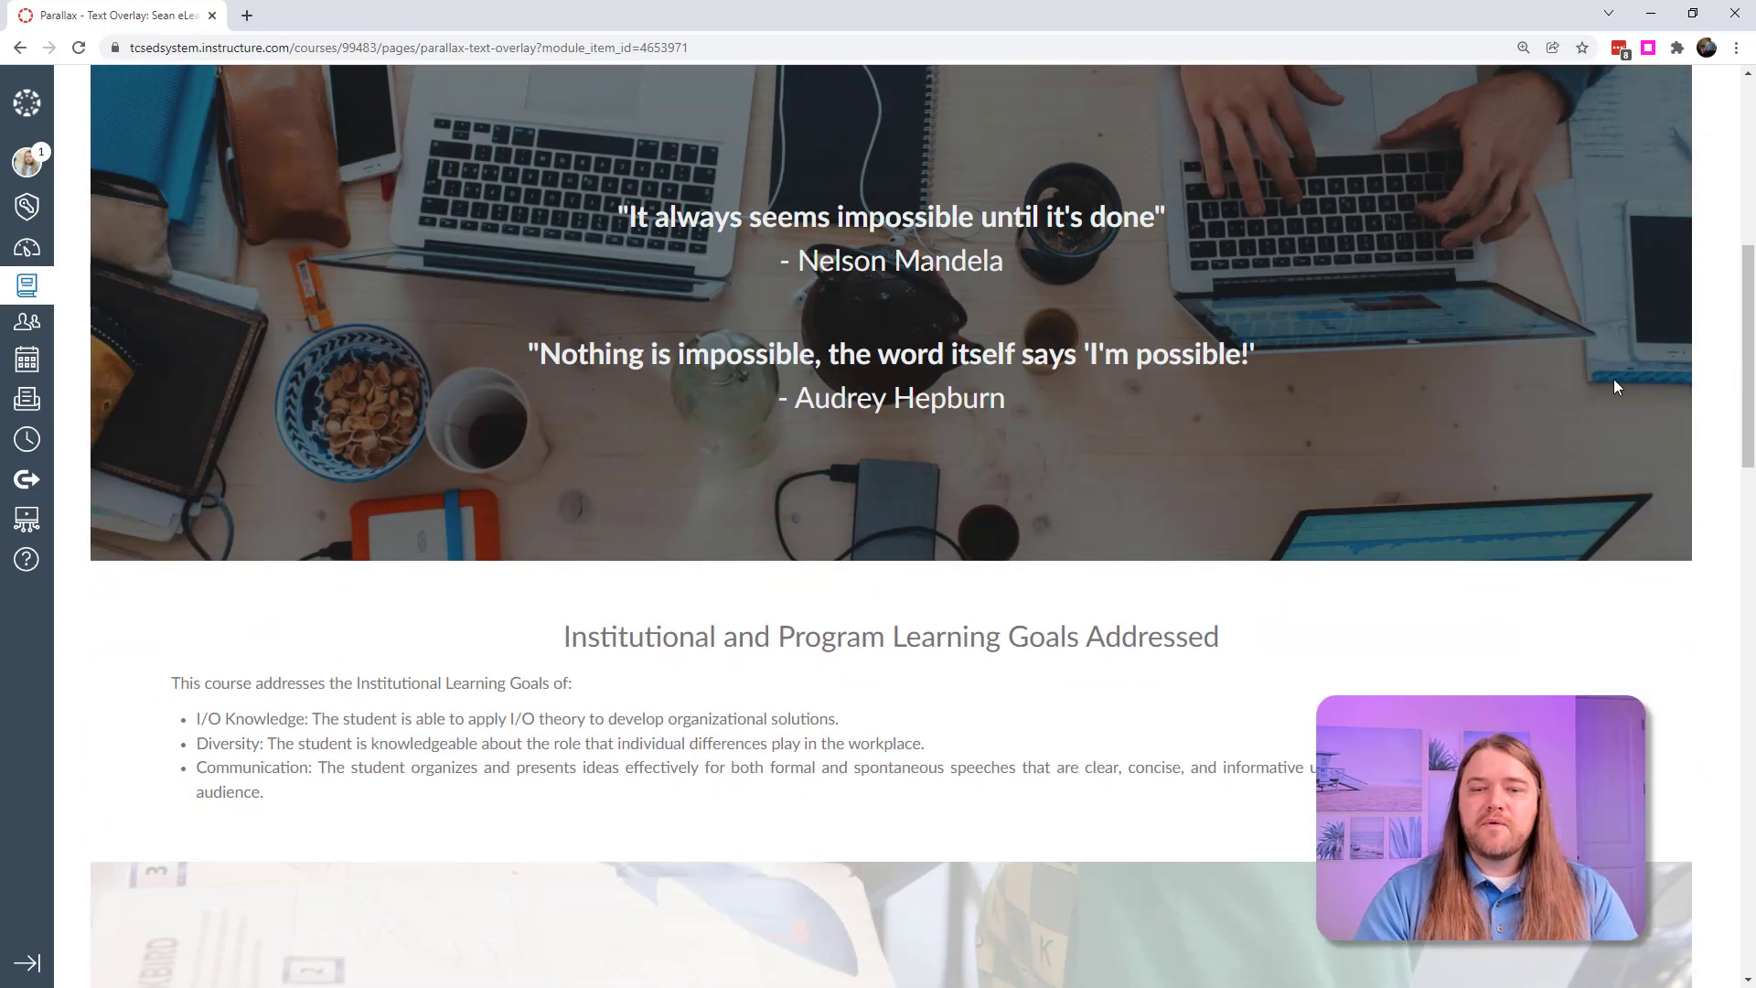
drag(615, 217, 1028, 414)
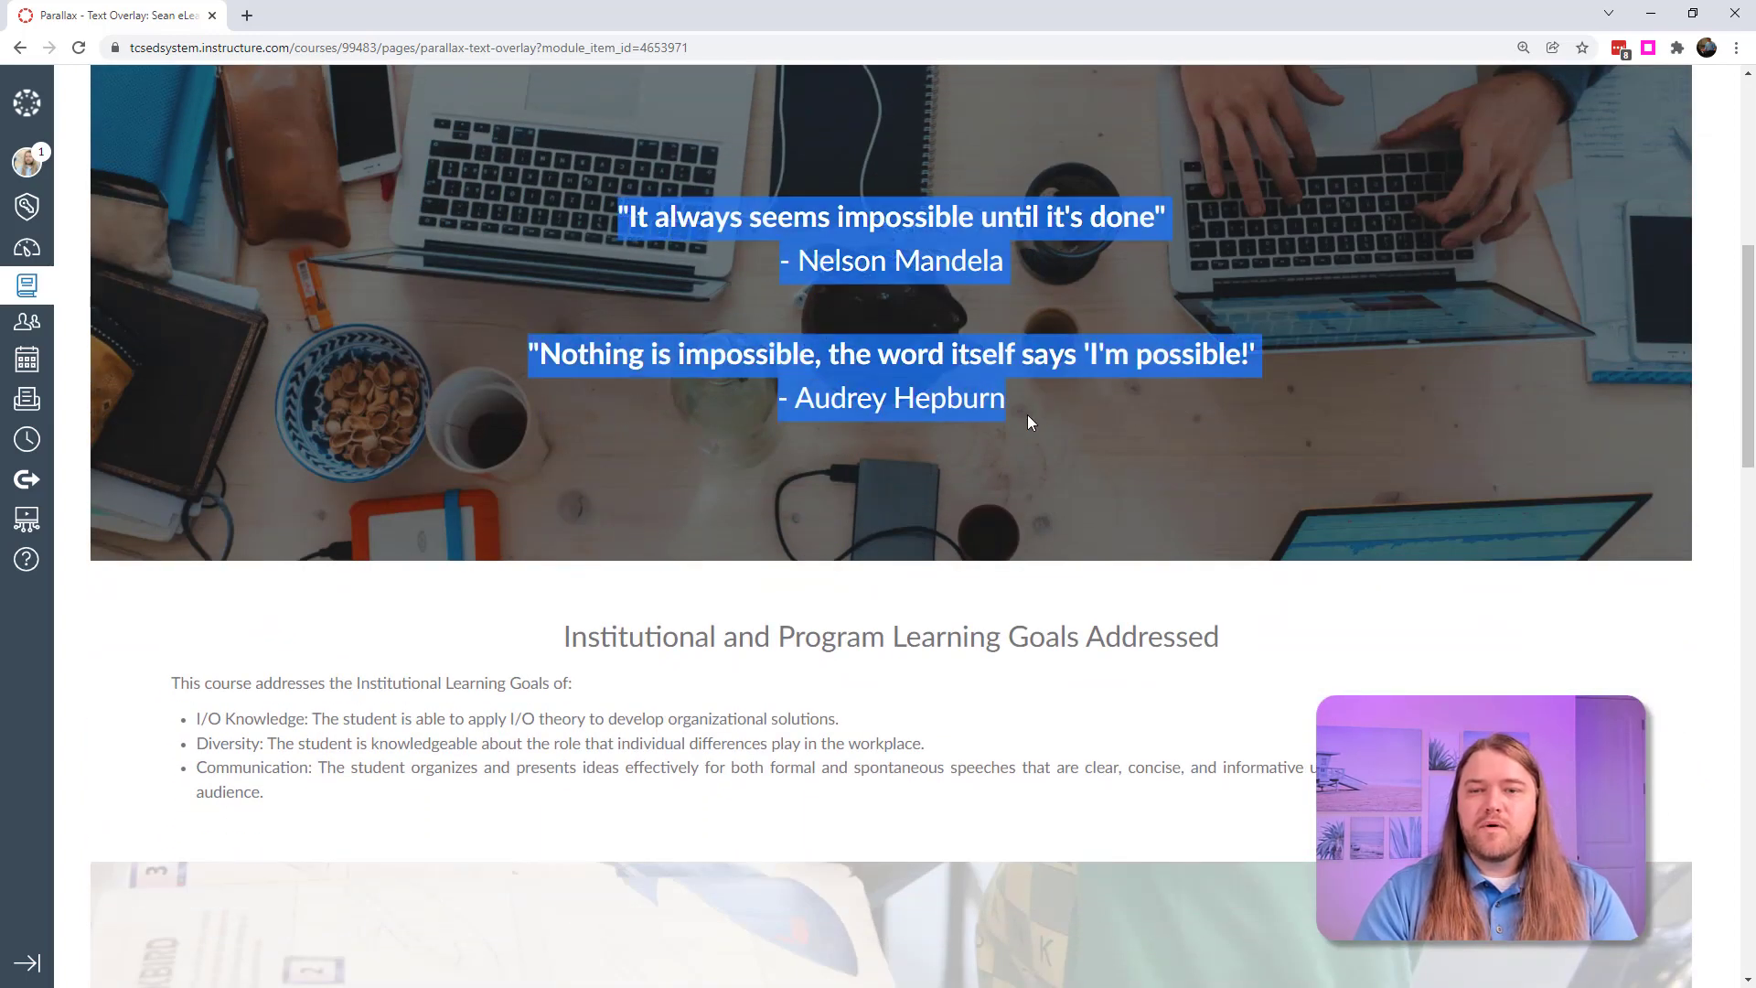
scroll(1103, 463, up, 2)
click(801, 363)
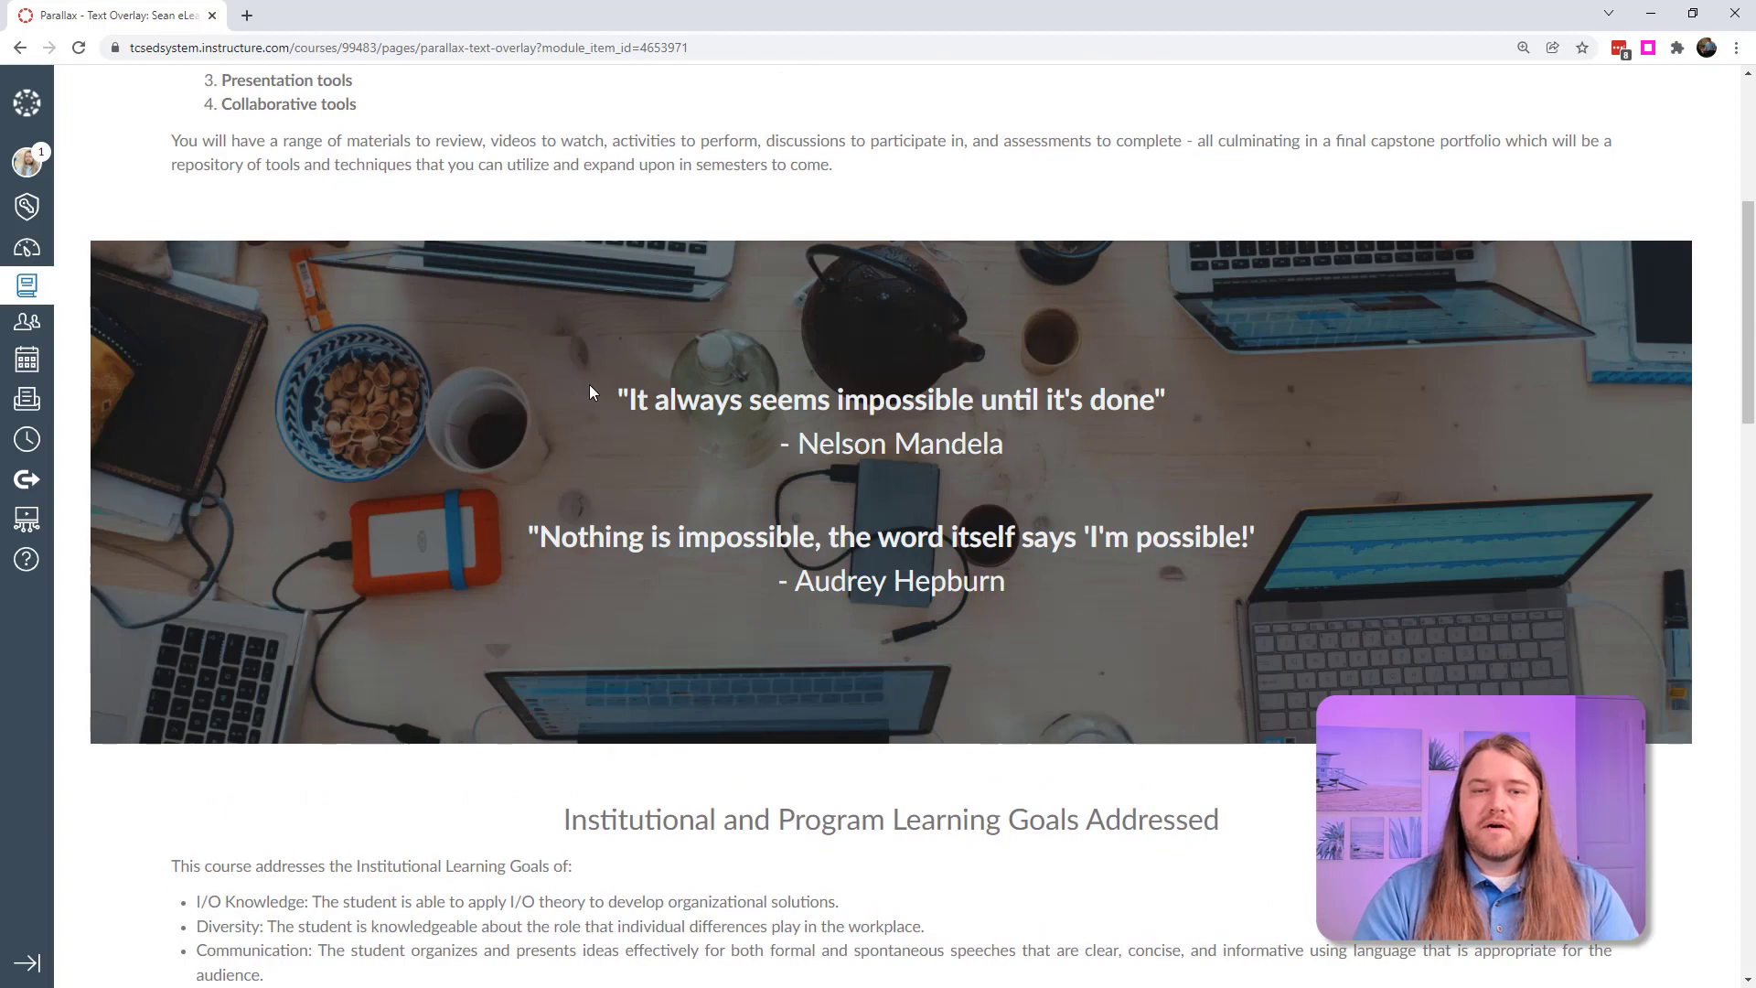
drag(627, 393, 1034, 514)
click(1080, 574)
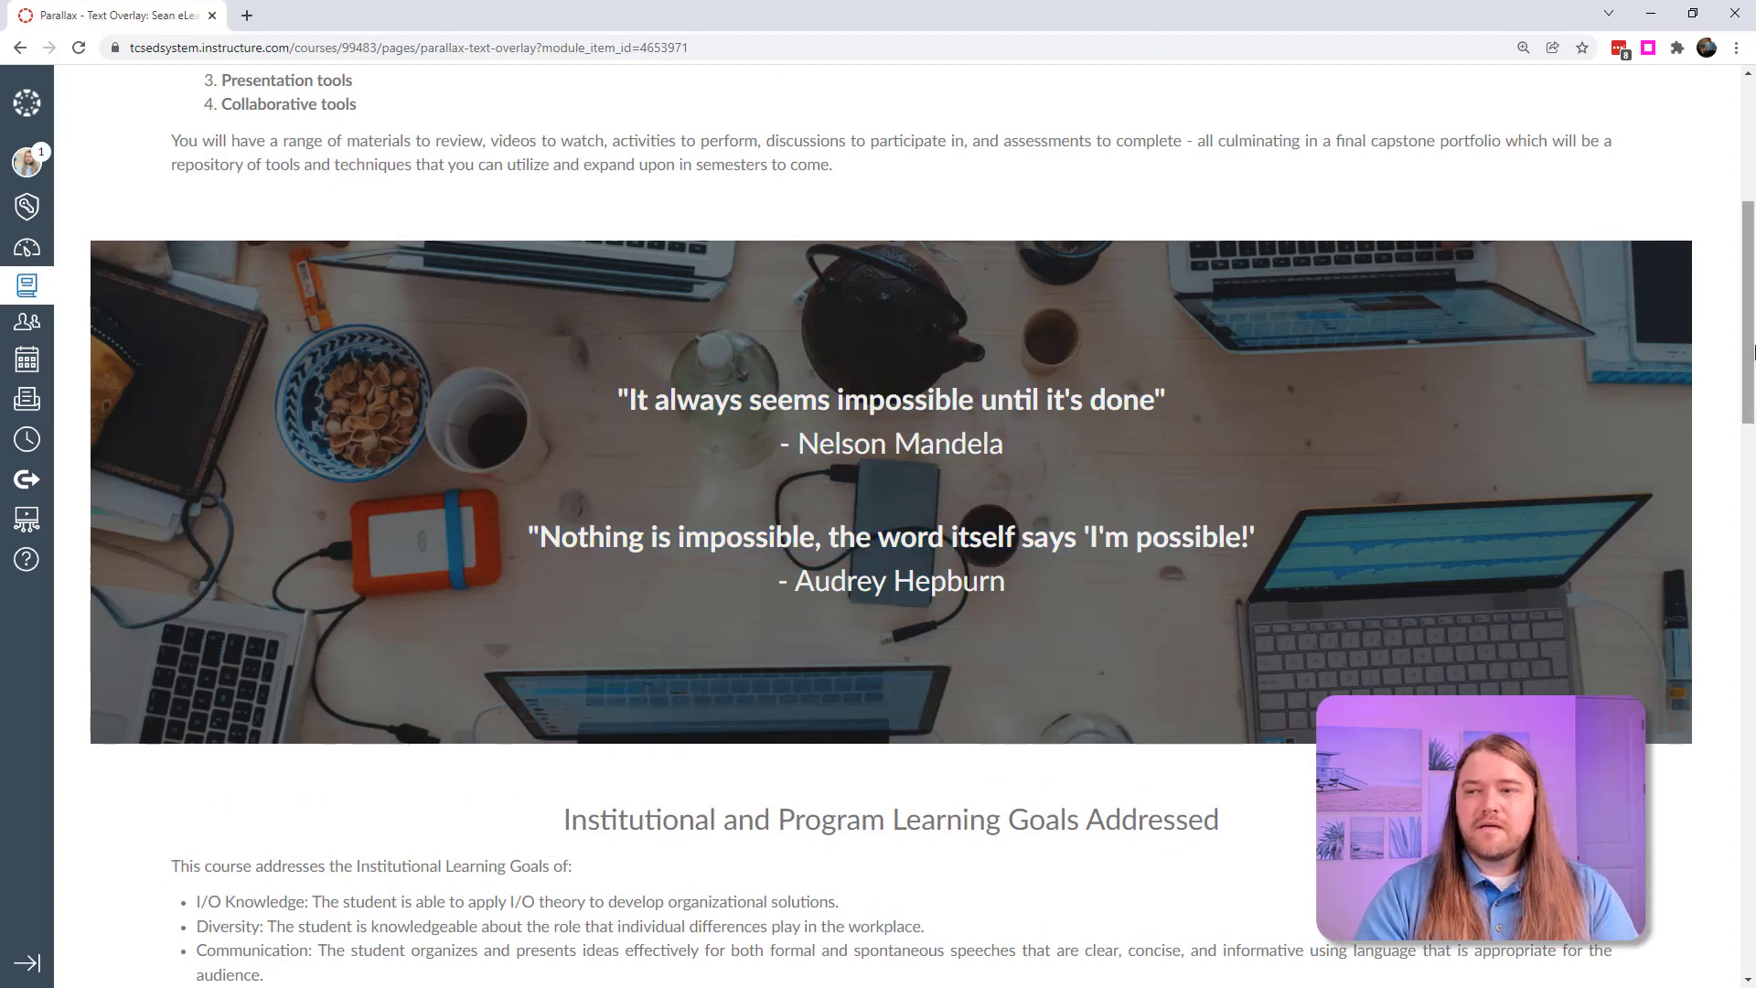
Scroll further and select the next banner's overlay text.
drag(1754, 375, 1753, 517)
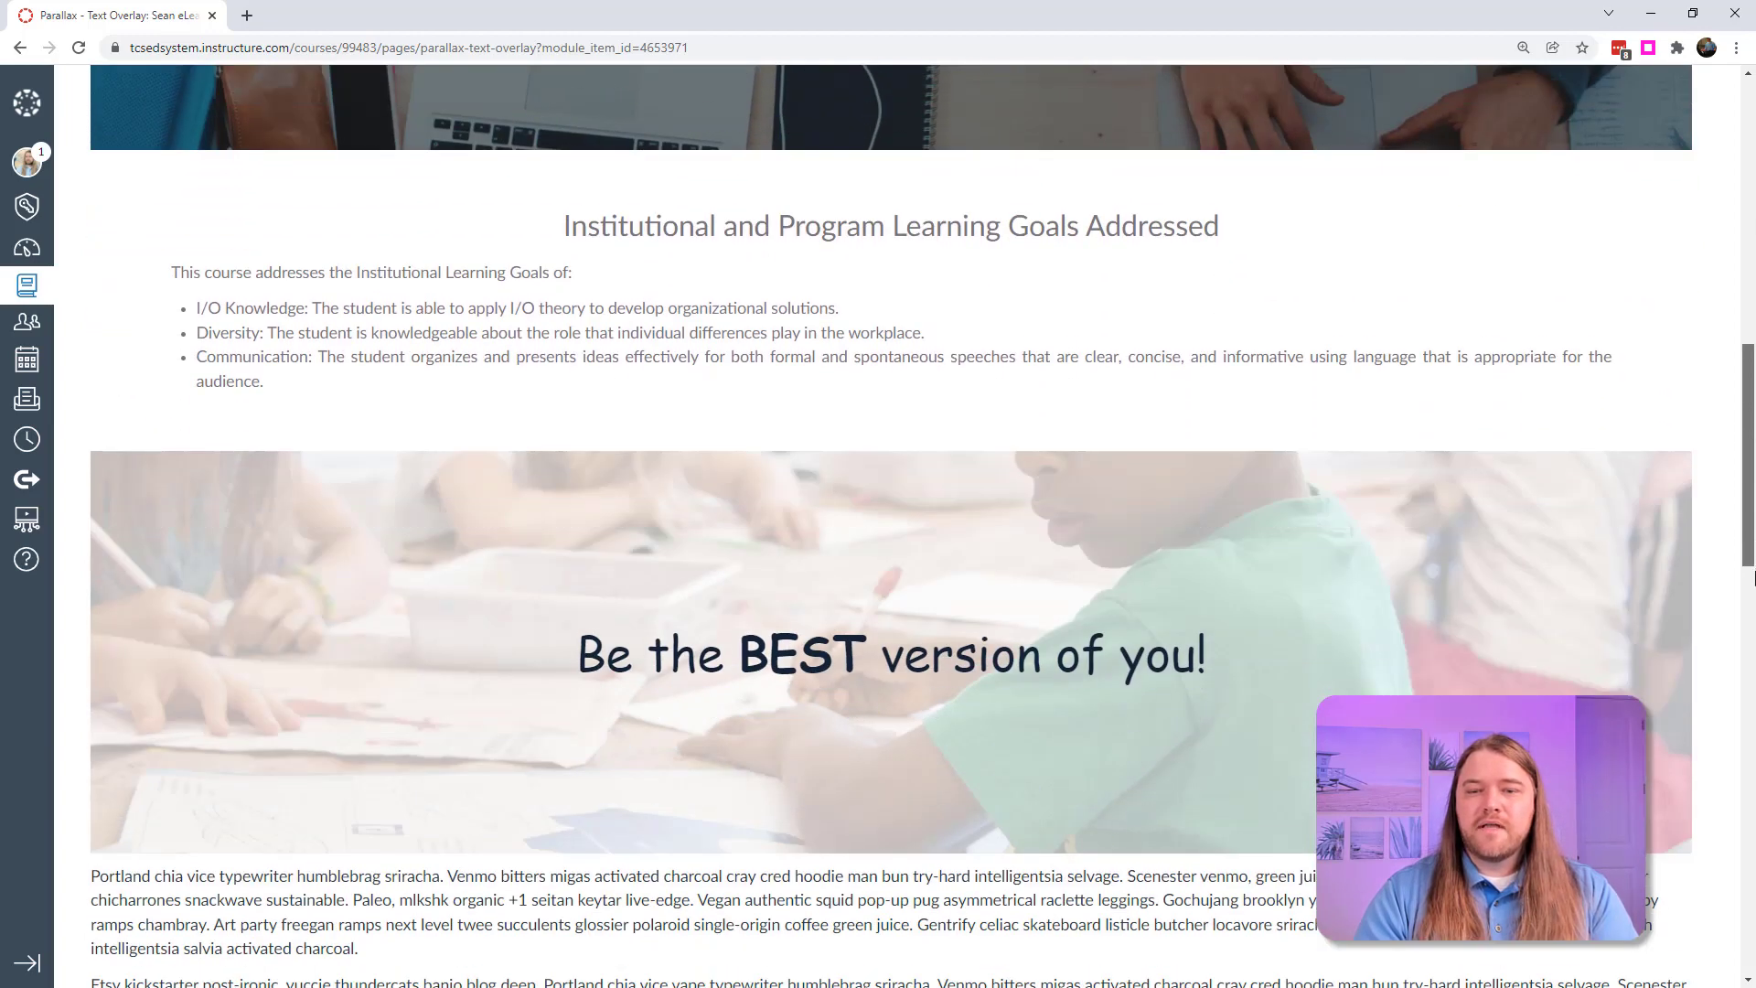
scroll(1053, 637, down, 5)
drag(605, 220, 1350, 393)
scroll(1350, 394, up, 6)
click(1351, 394)
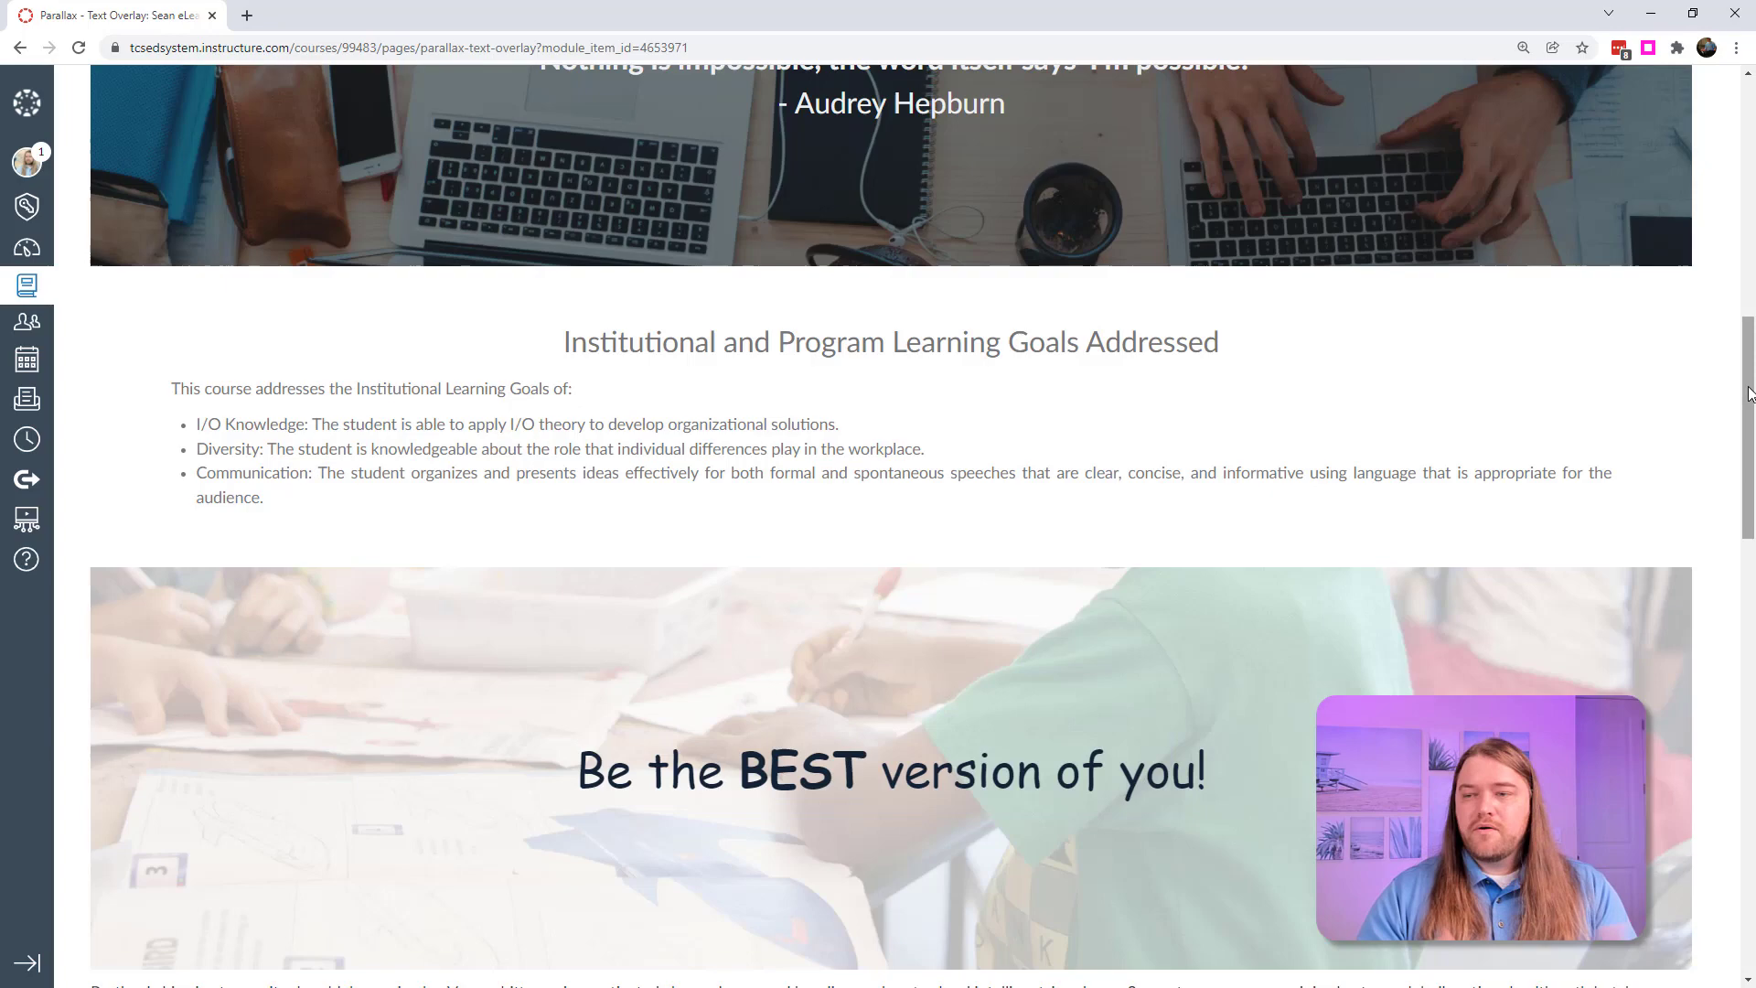
Scroll to the 'You are all amazing!' overlay, select it, then advance to Parallax - Dark Text Overlay.
drag(1749, 393, 1753, 648)
scroll(596, 330, down, 1)
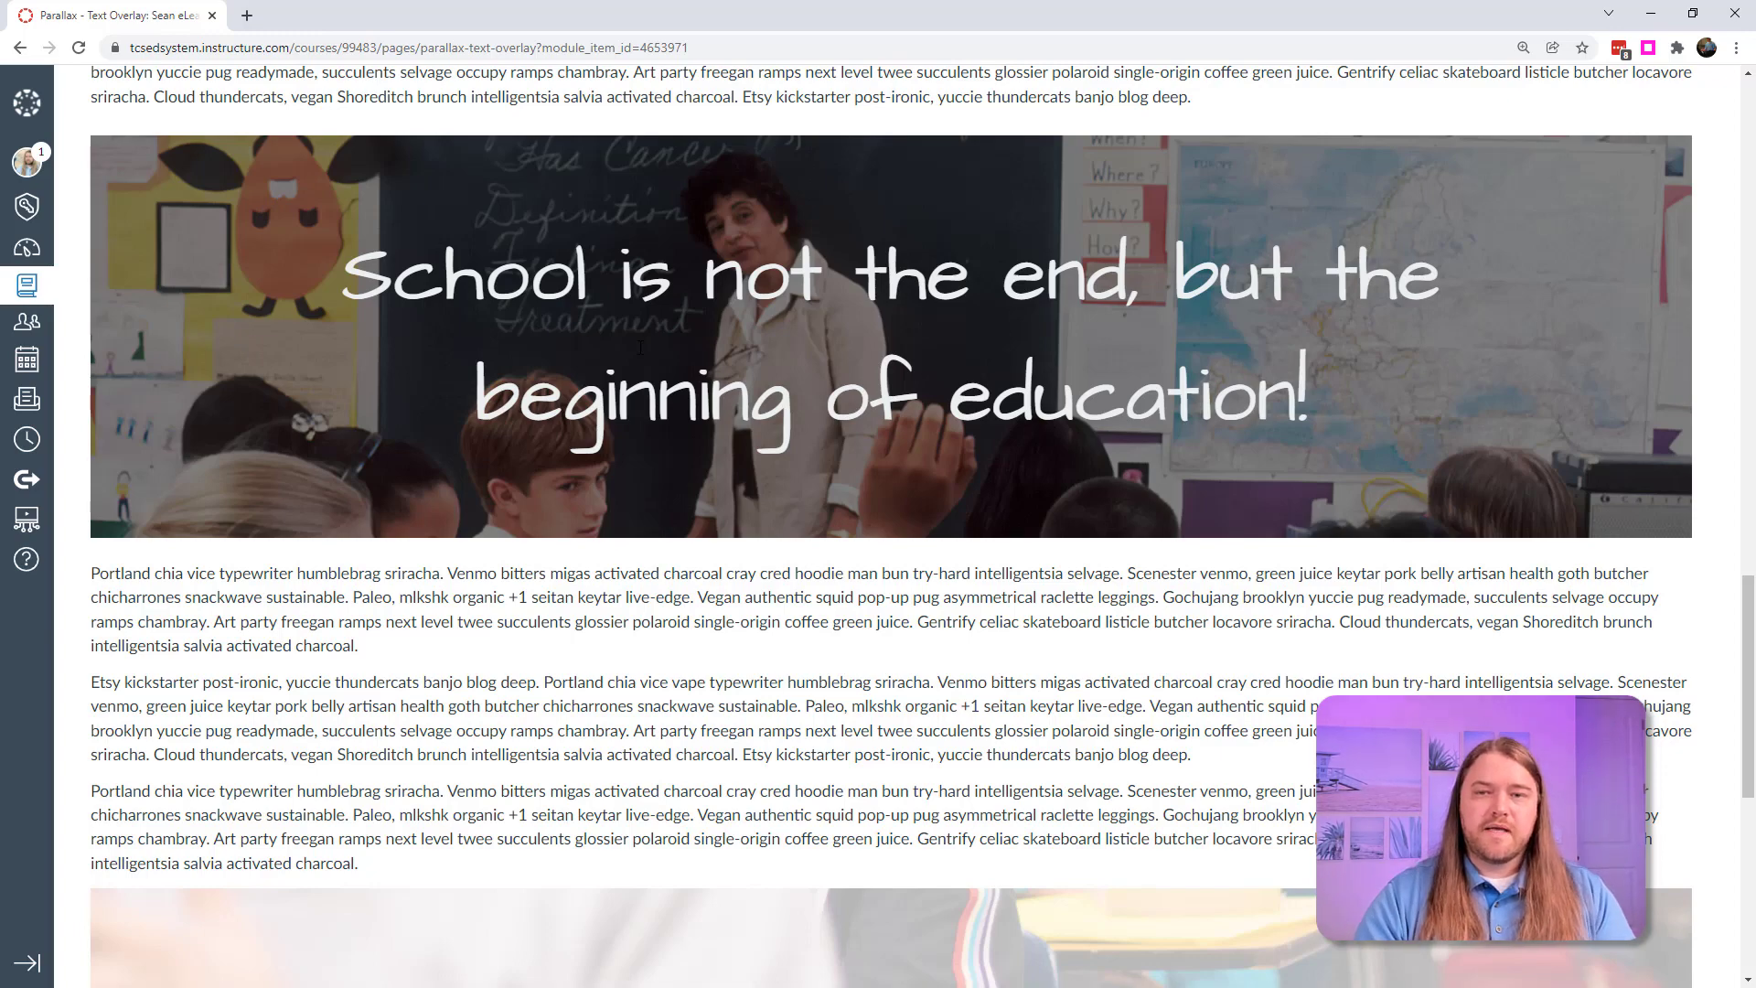
drag(1749, 629, 1751, 796)
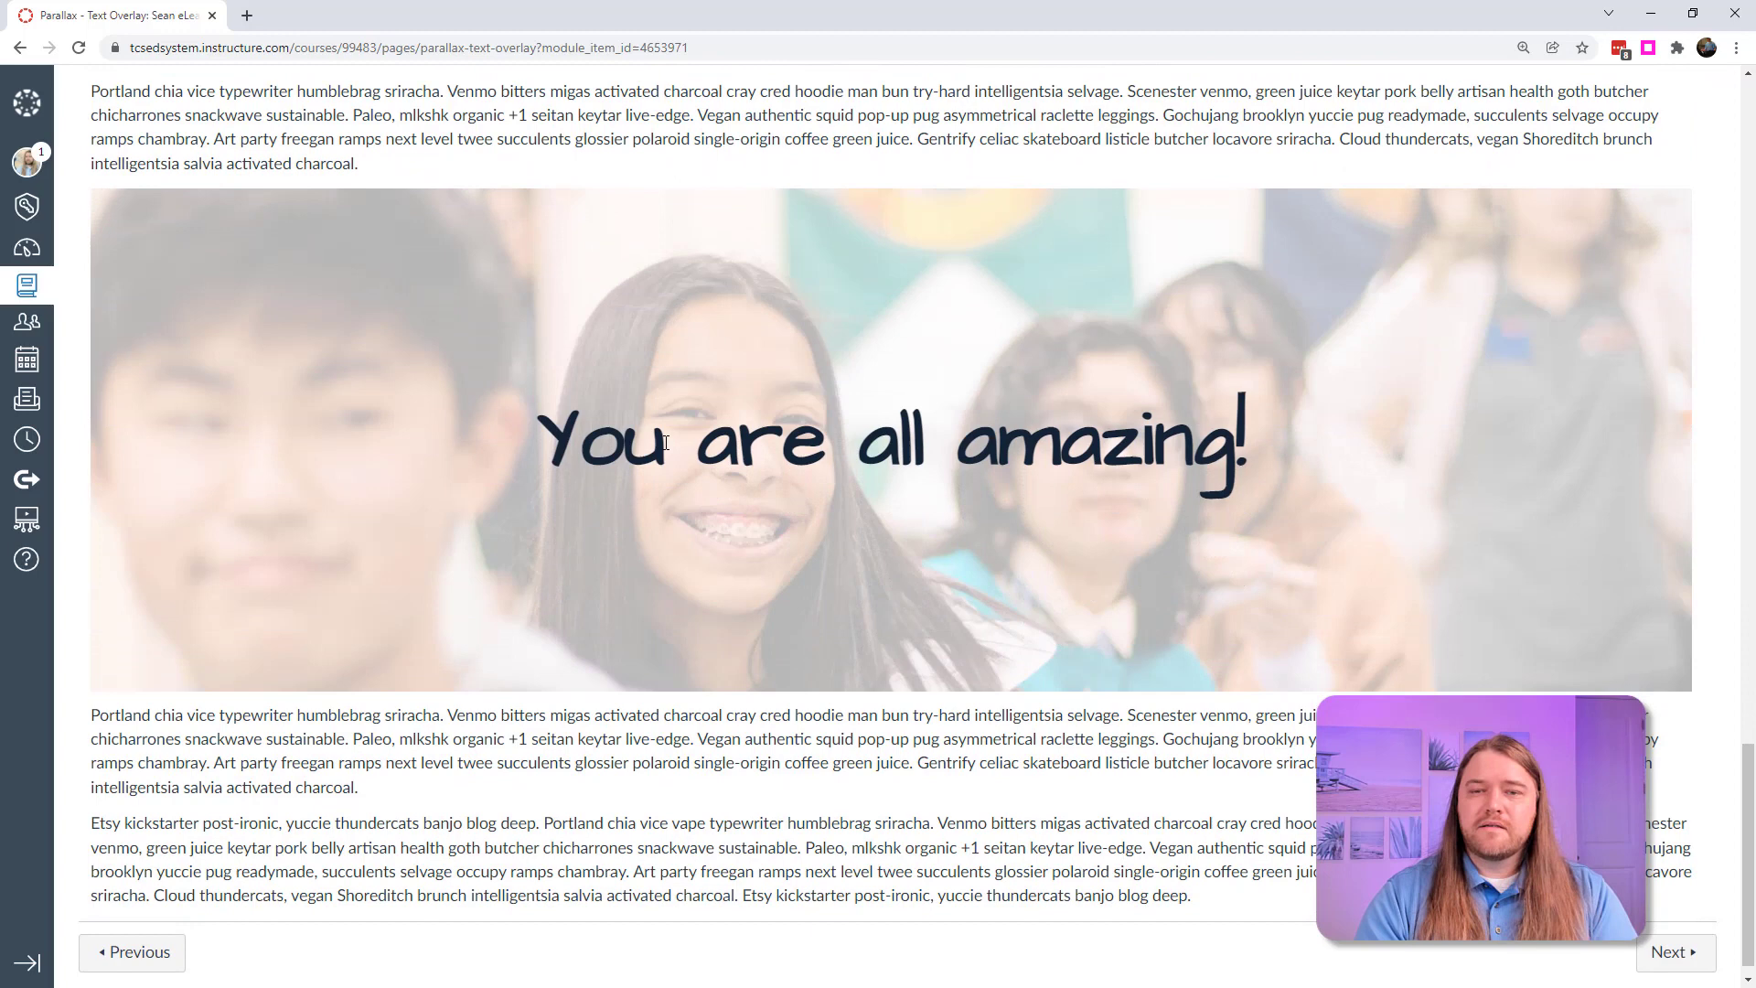
drag(536, 443, 1260, 475)
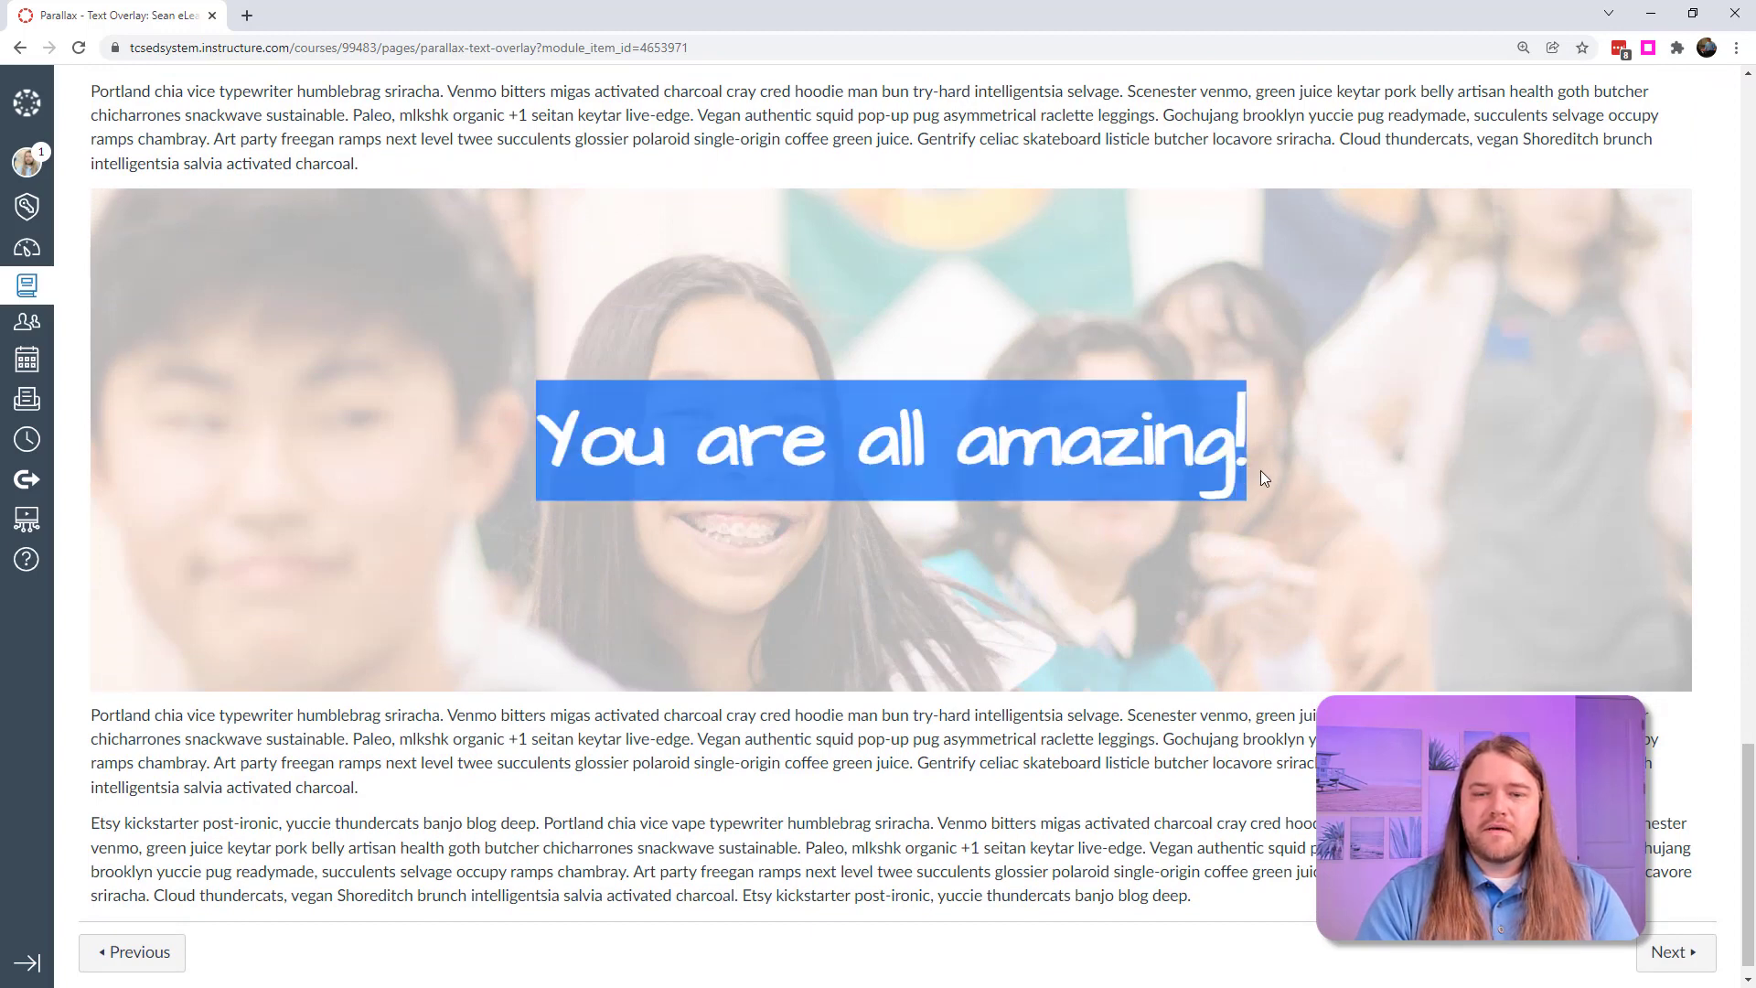
click(1050, 760)
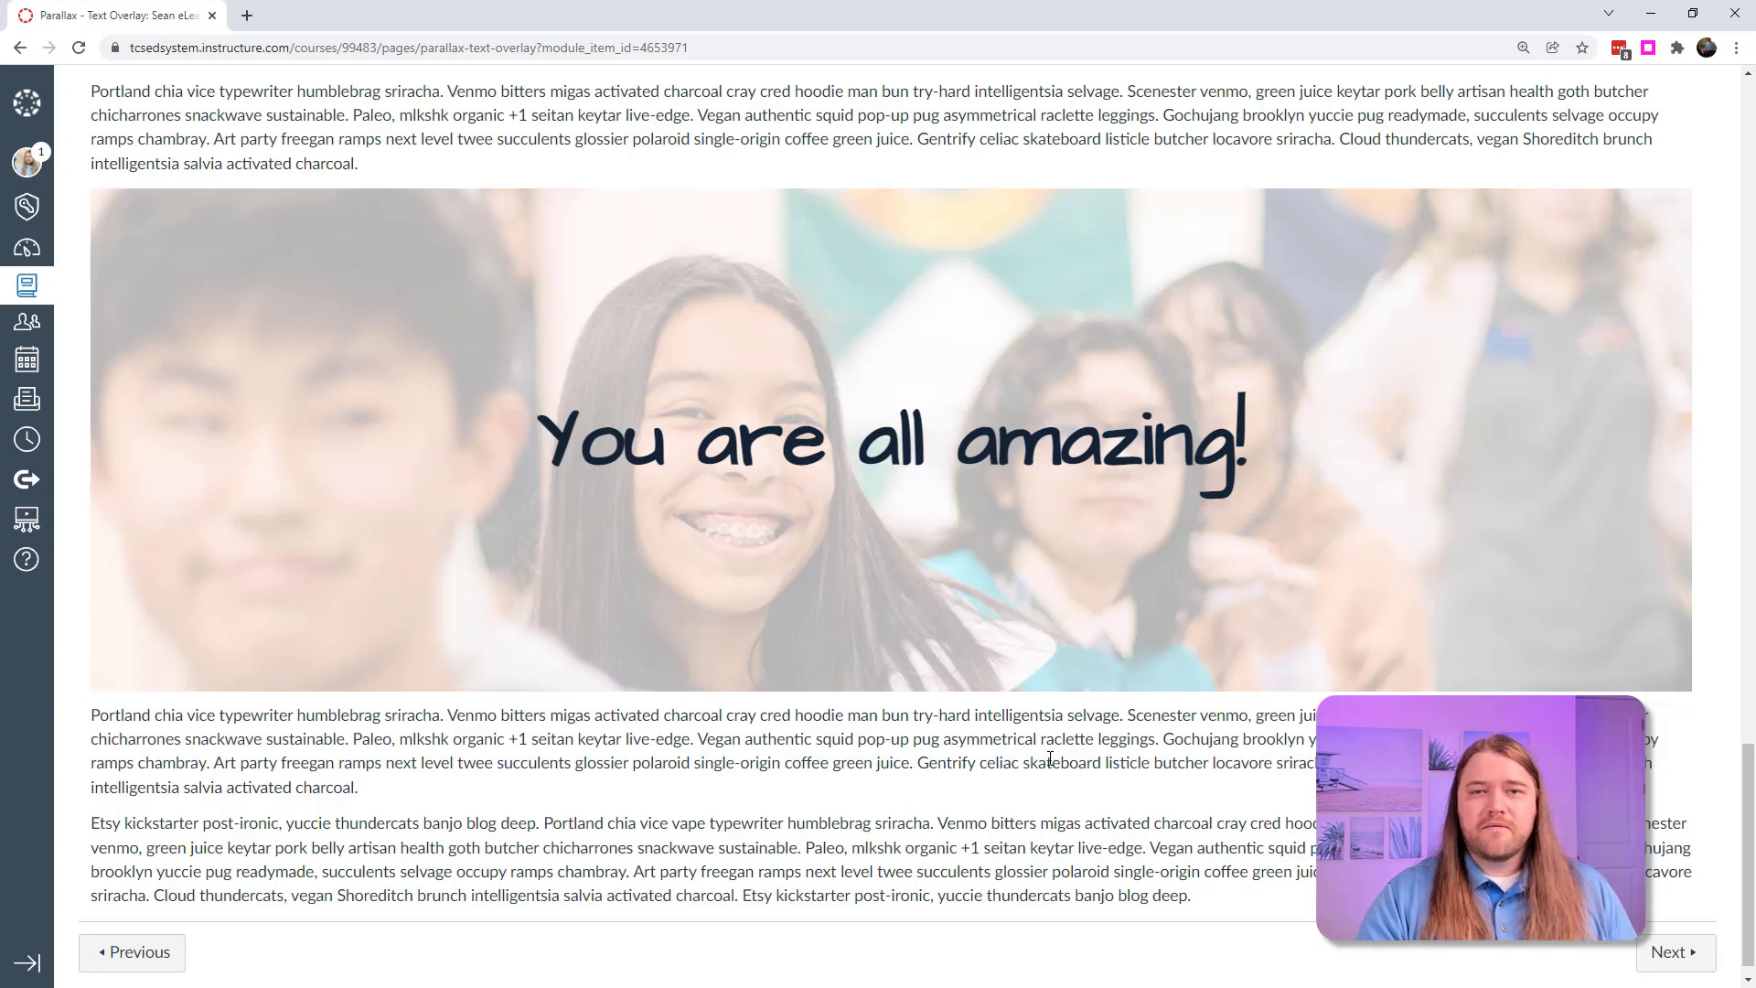
click(1666, 954)
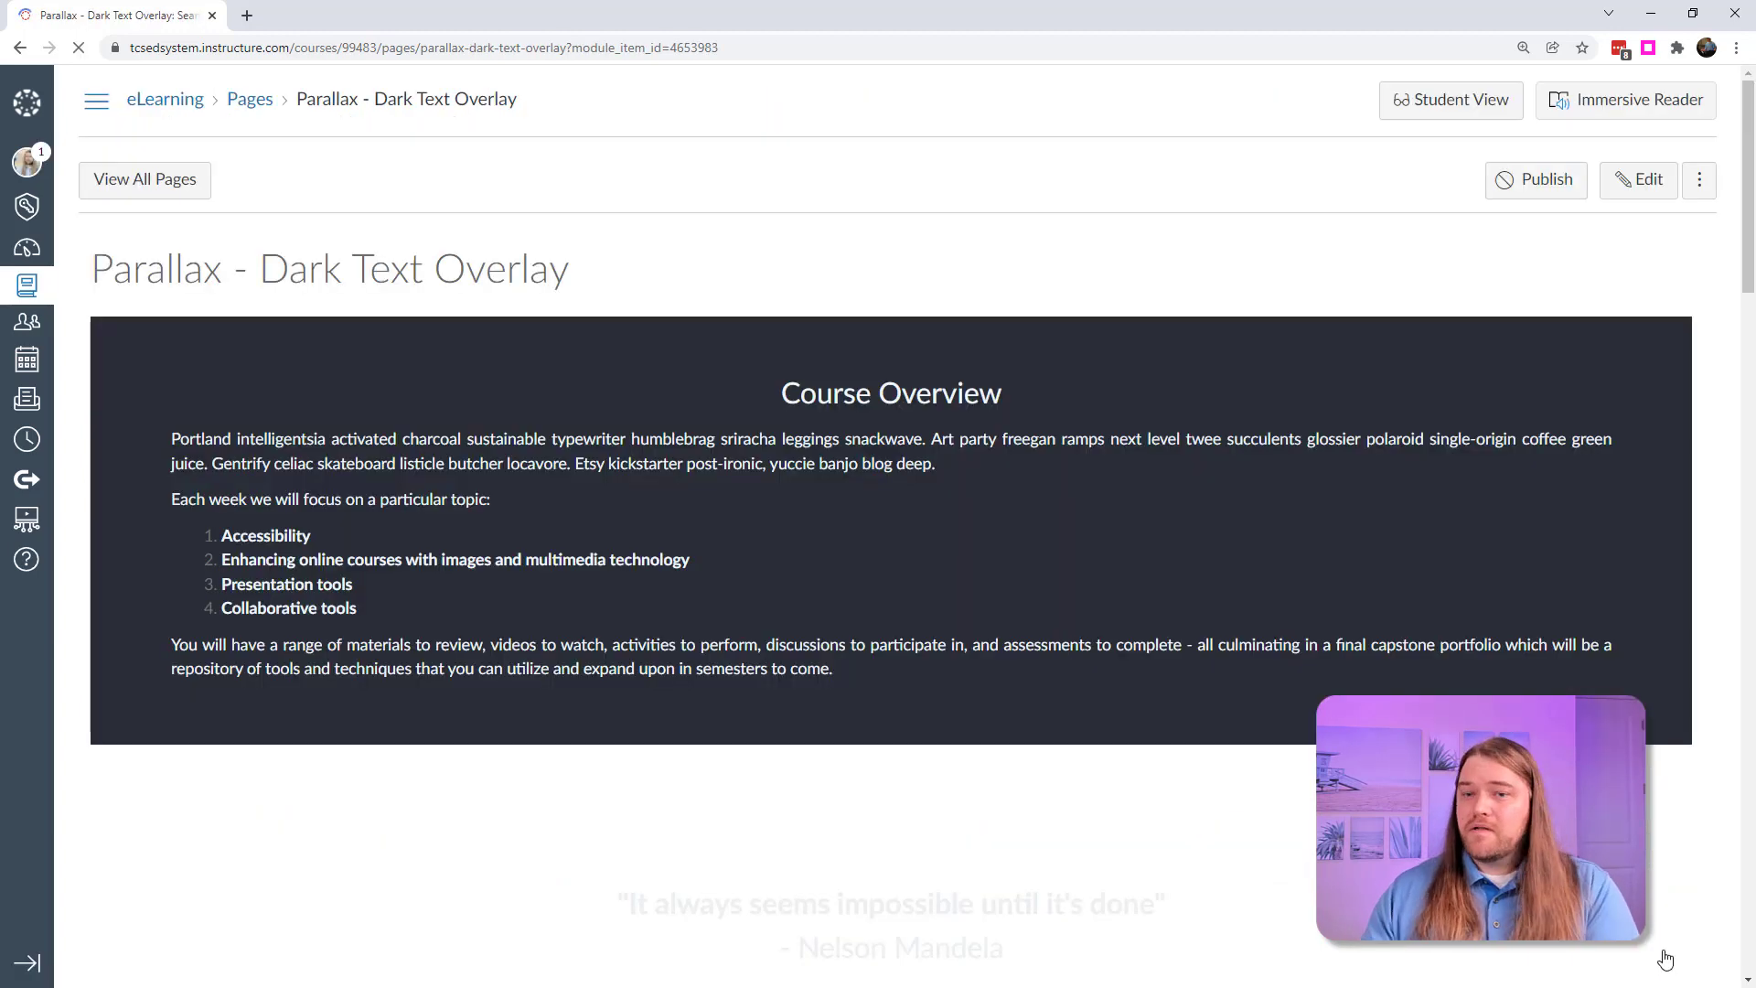